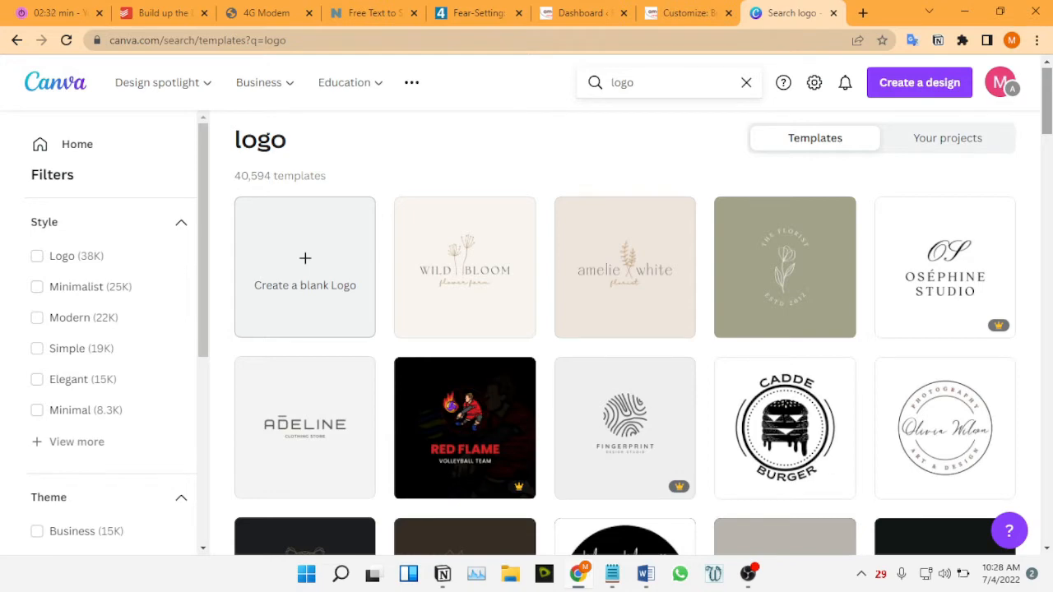
Browse the logo templates and open the circular W monogram design for editing.
scroll(556, 318, down, 8)
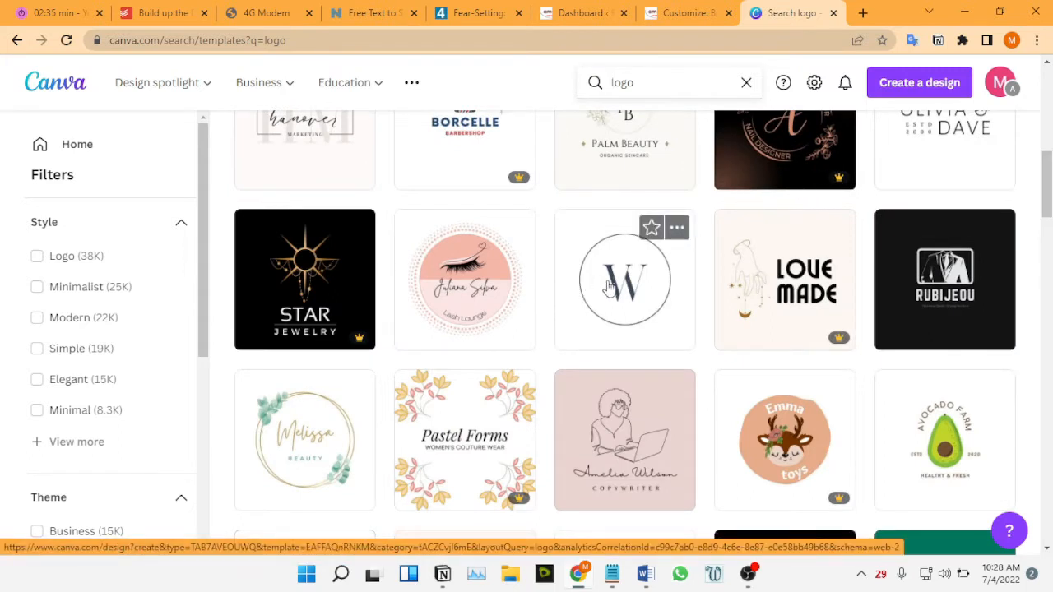
mouse_move(1048, 182)
mouse_down()
mouse_move(1049, 209)
mouse_move(1051, 187)
mouse_up()
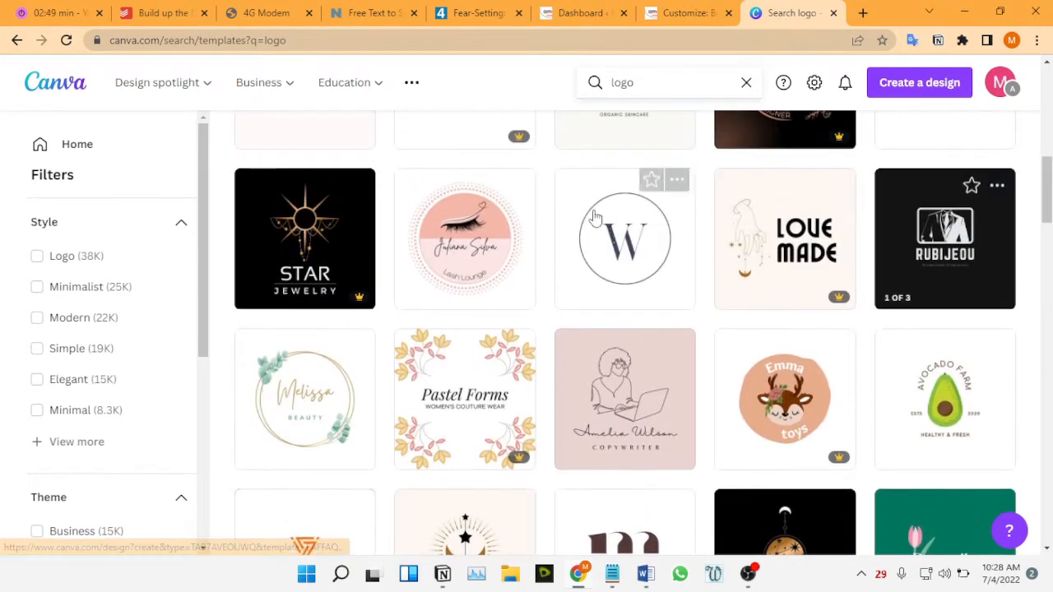
click(625, 246)
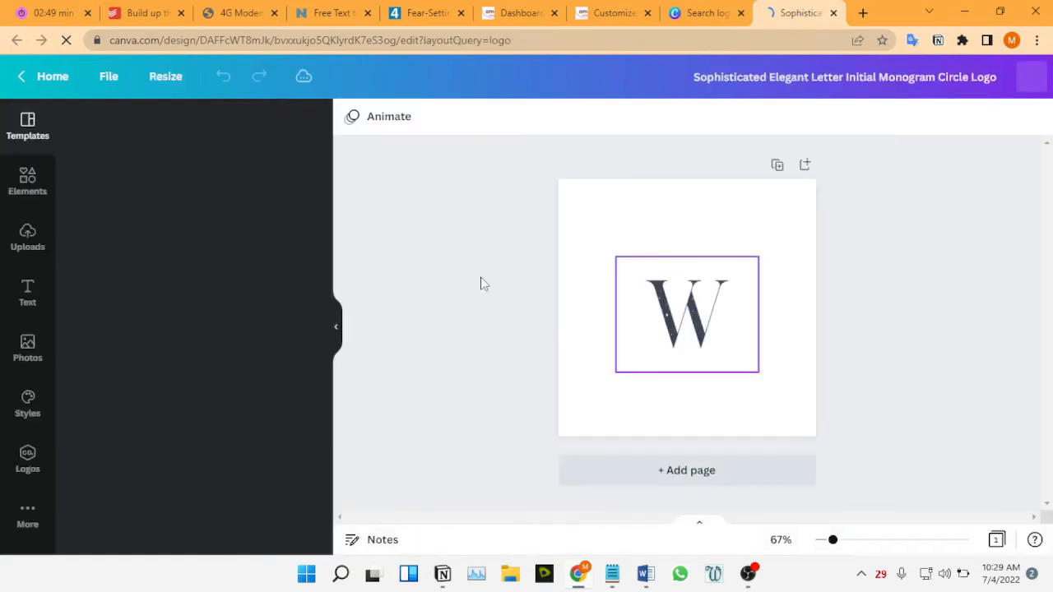
Replace the monogram letter W with R.
click(699, 281)
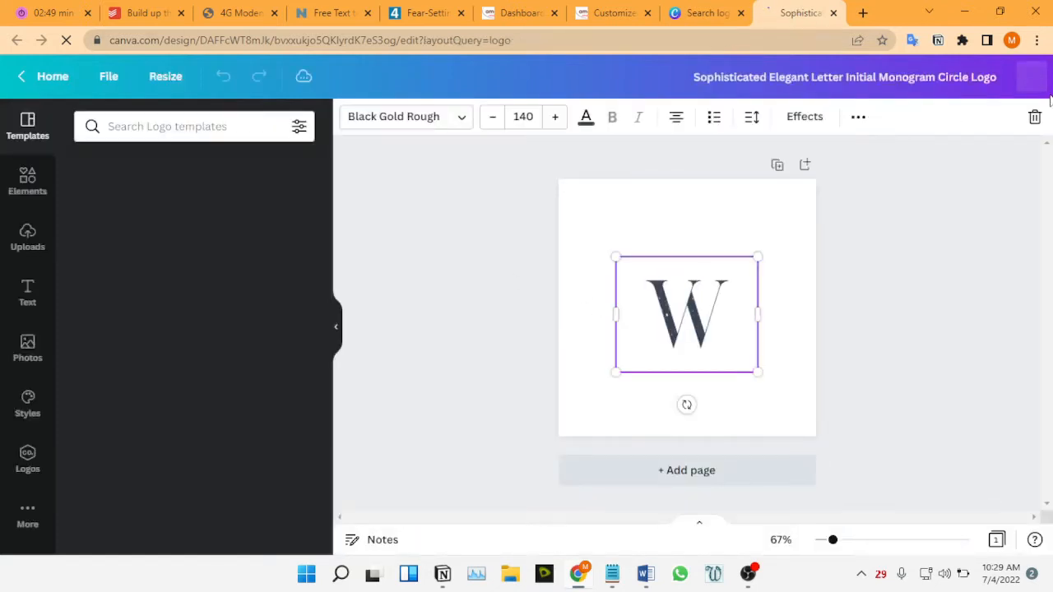
double_click(664, 309)
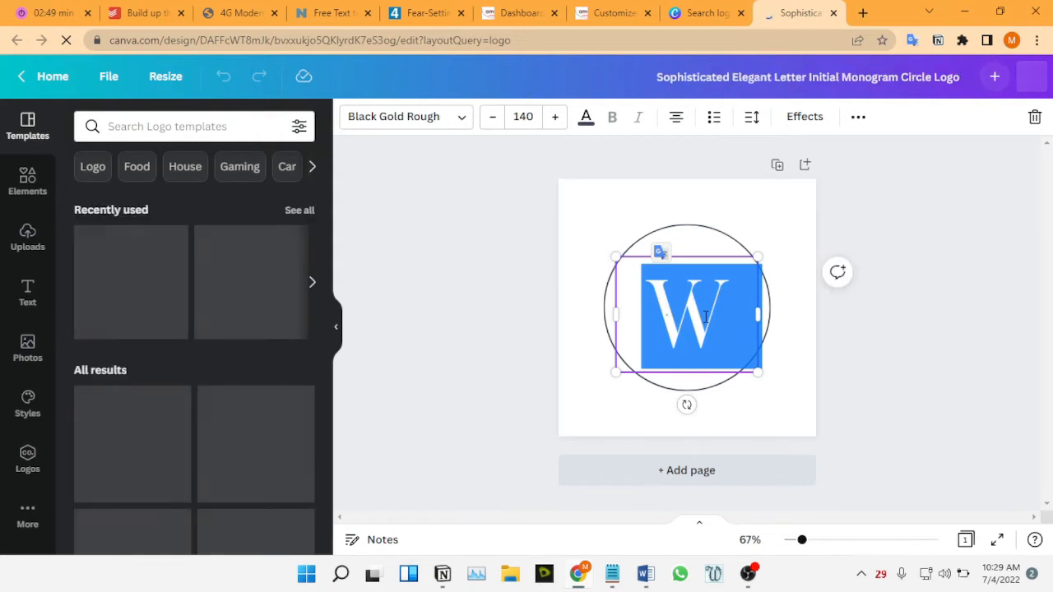
text(R)
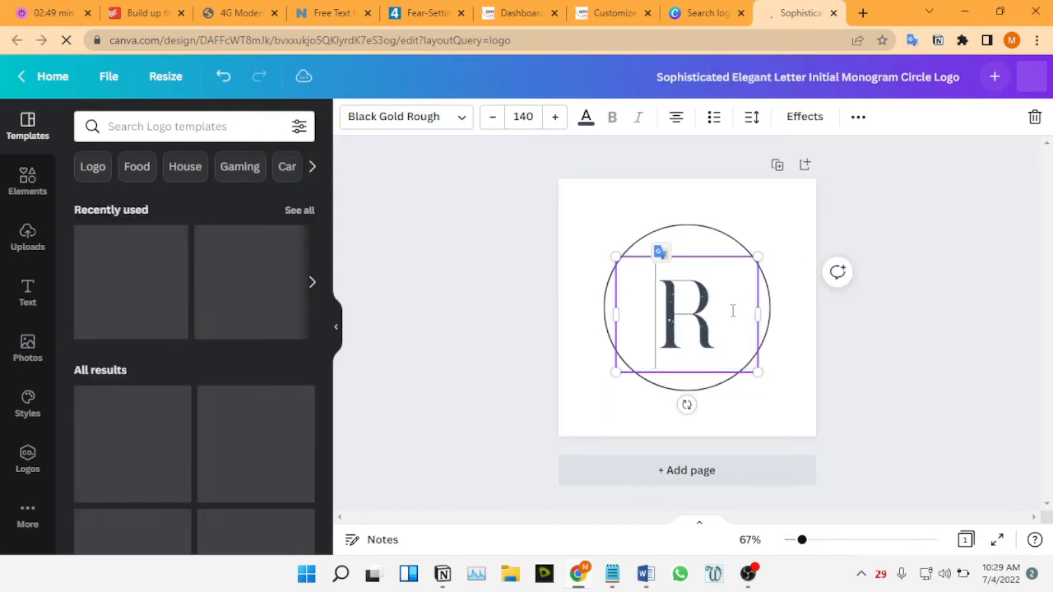
click(893, 315)
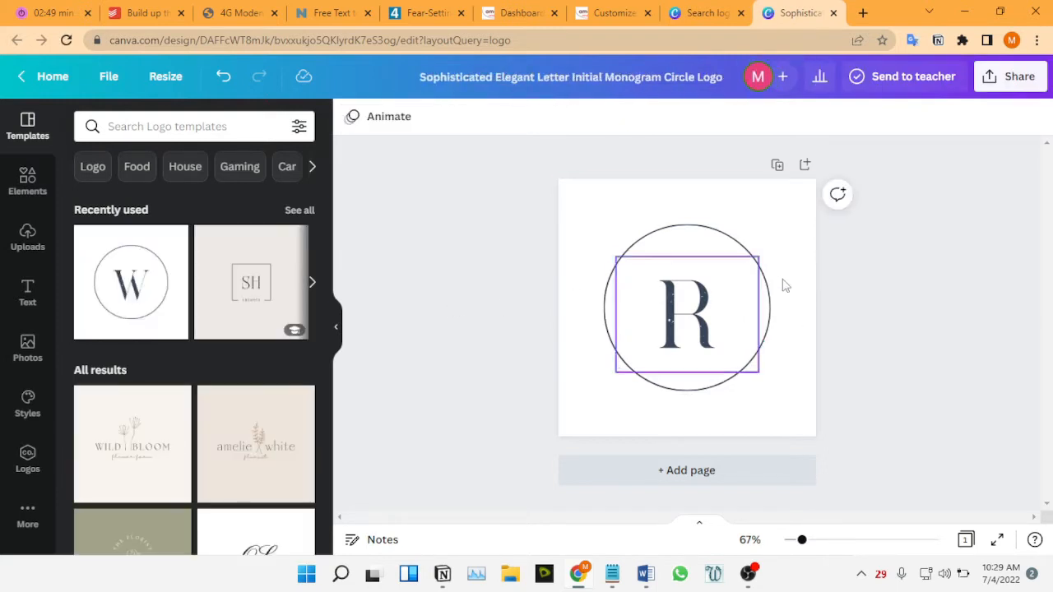
Enlarge the circle and letter together so the logo fills the whole canvas, bringing the letter to font size 216.
drag(478, 231, 840, 405)
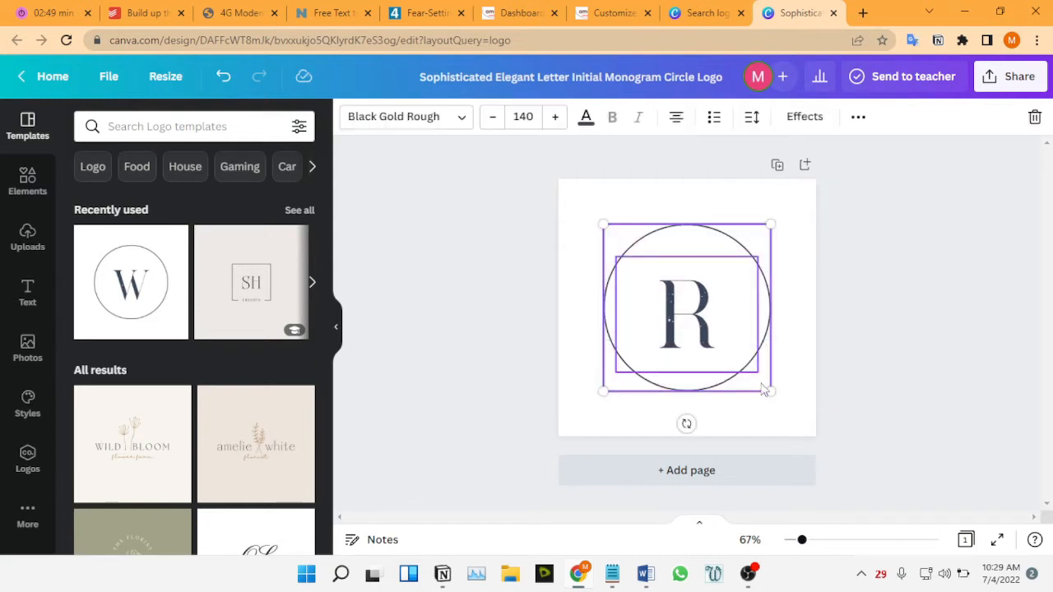
drag(769, 391, 809, 431)
drag(603, 225, 546, 200)
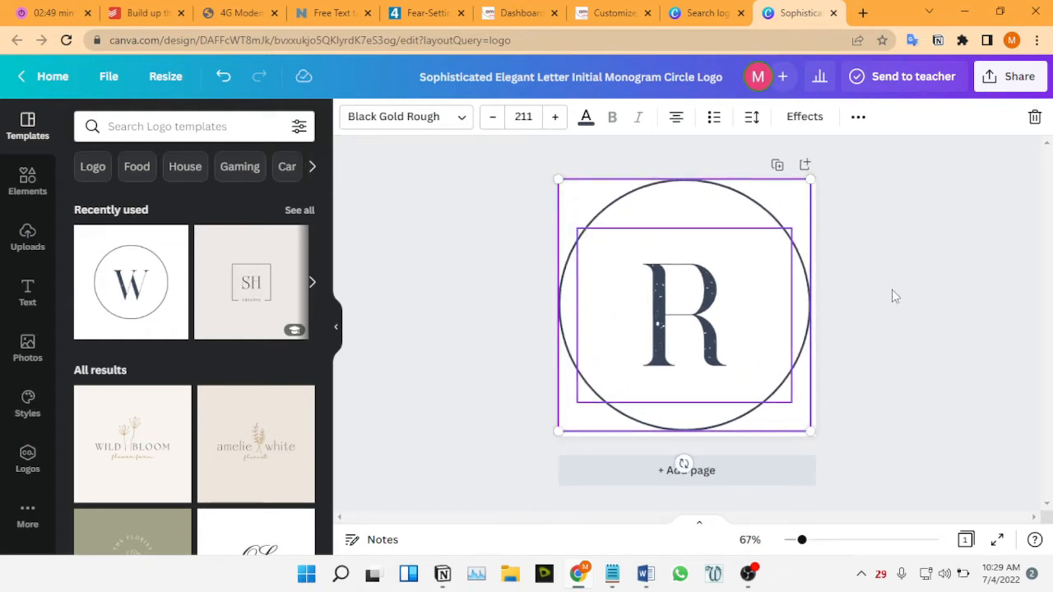
drag(811, 431, 818, 437)
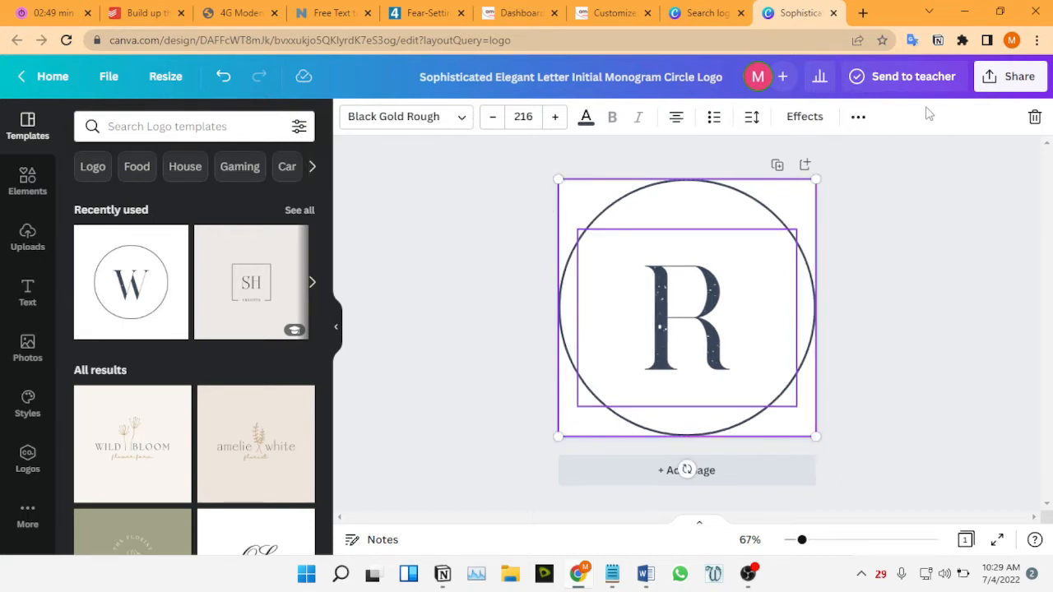
Download the logo as a PNG at 500 × 500 px, checking the icon requirements in the Notion script along the way.
click(1010, 77)
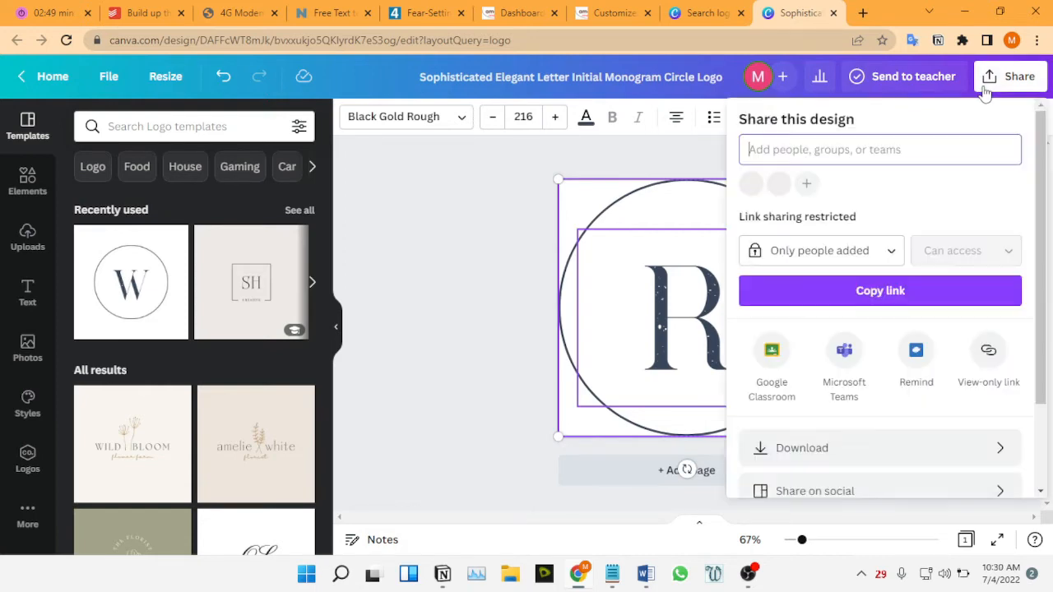
click(864, 457)
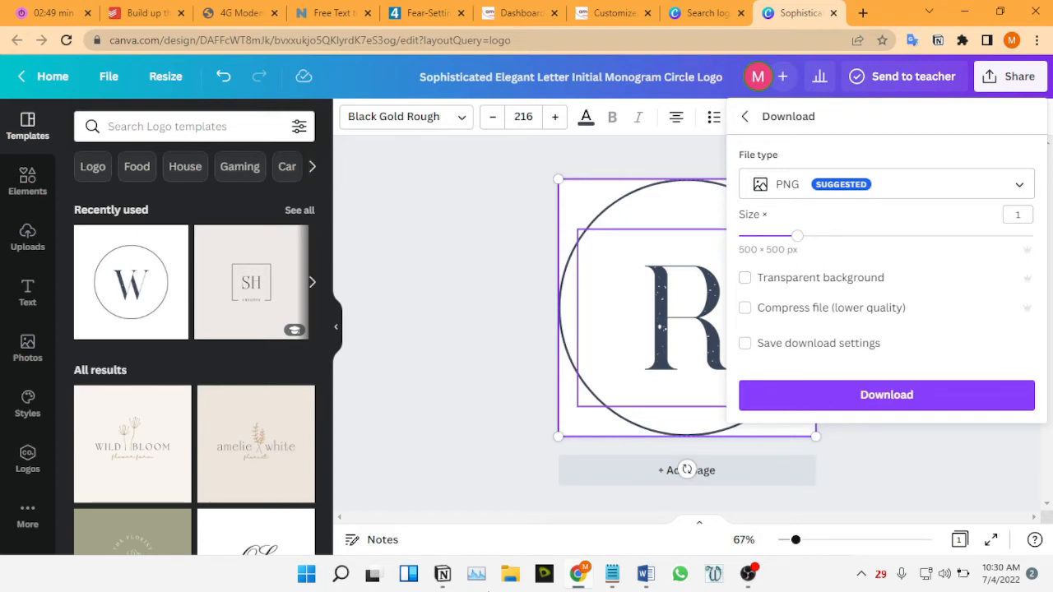
click(443, 574)
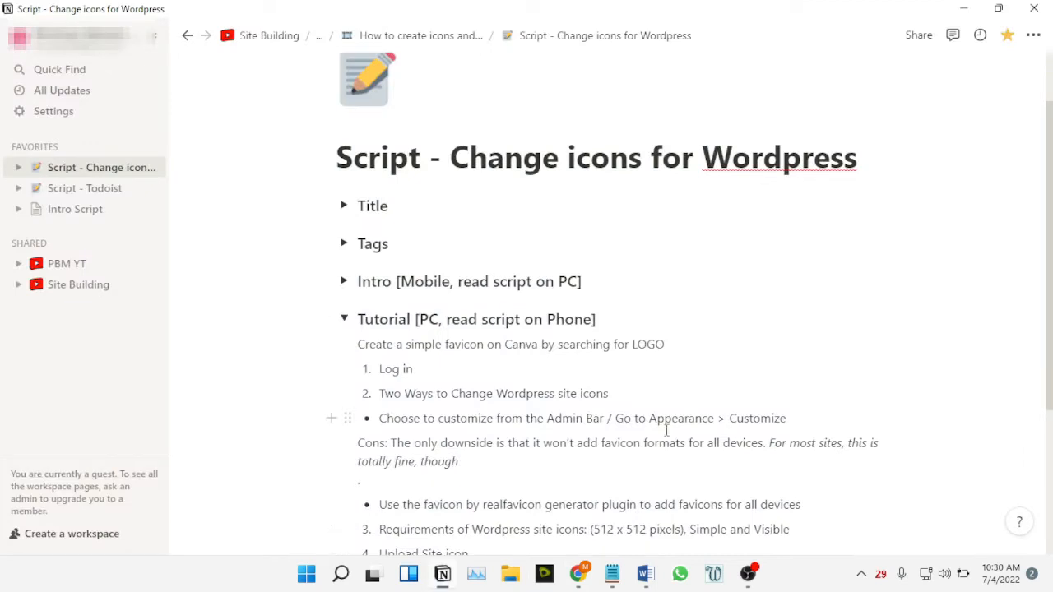
click(579, 574)
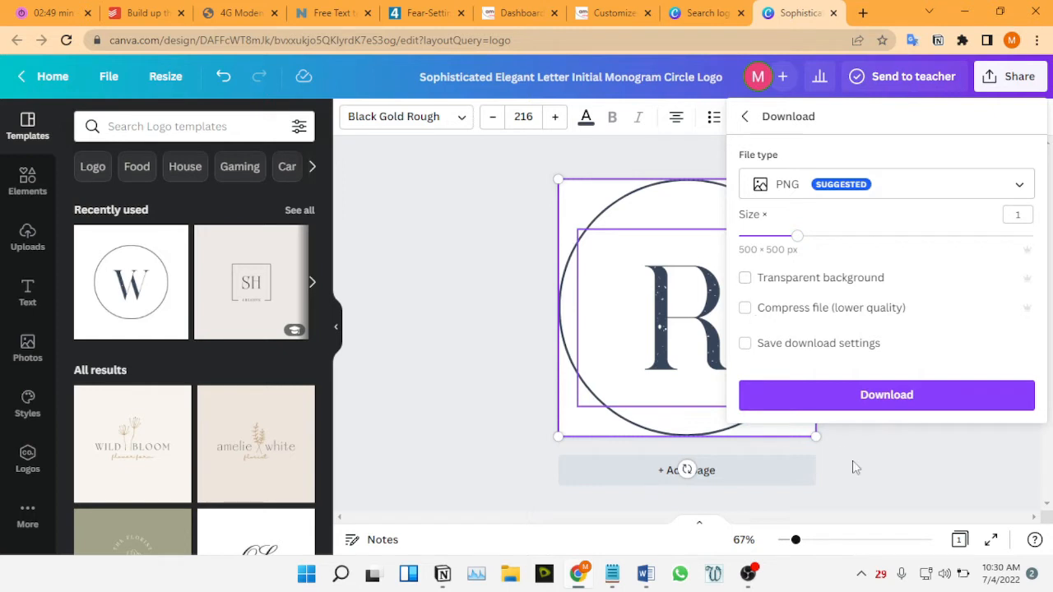
click(851, 404)
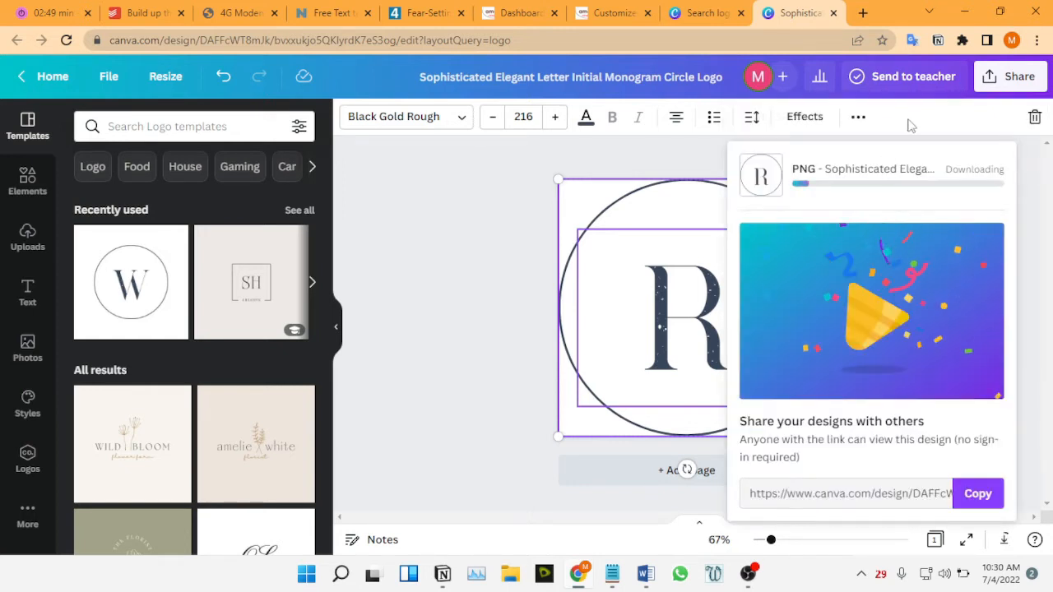
Download the logo again as a PNG with a transparent background.
click(1000, 78)
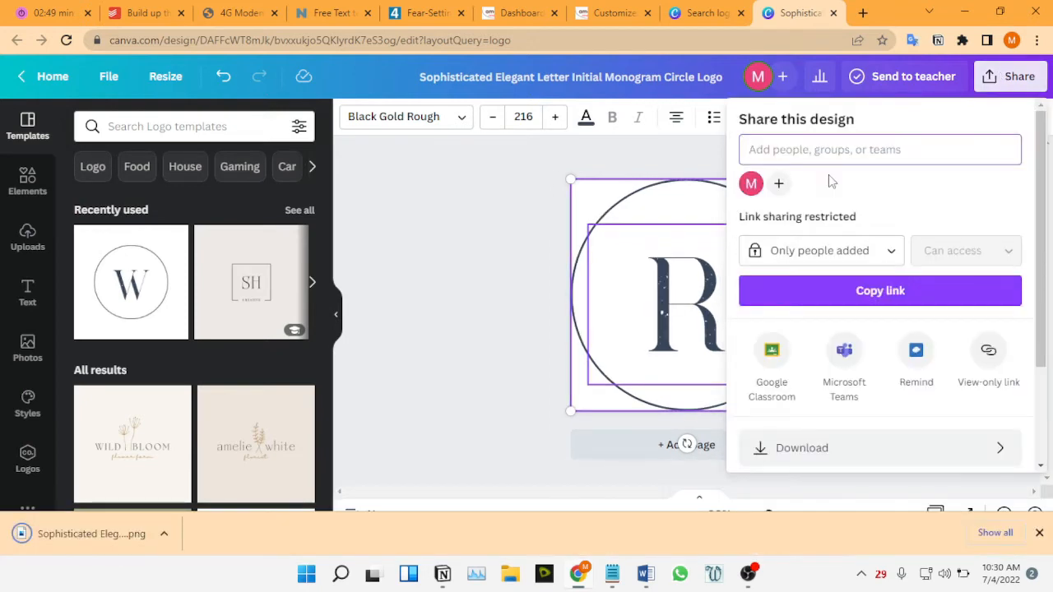
click(759, 447)
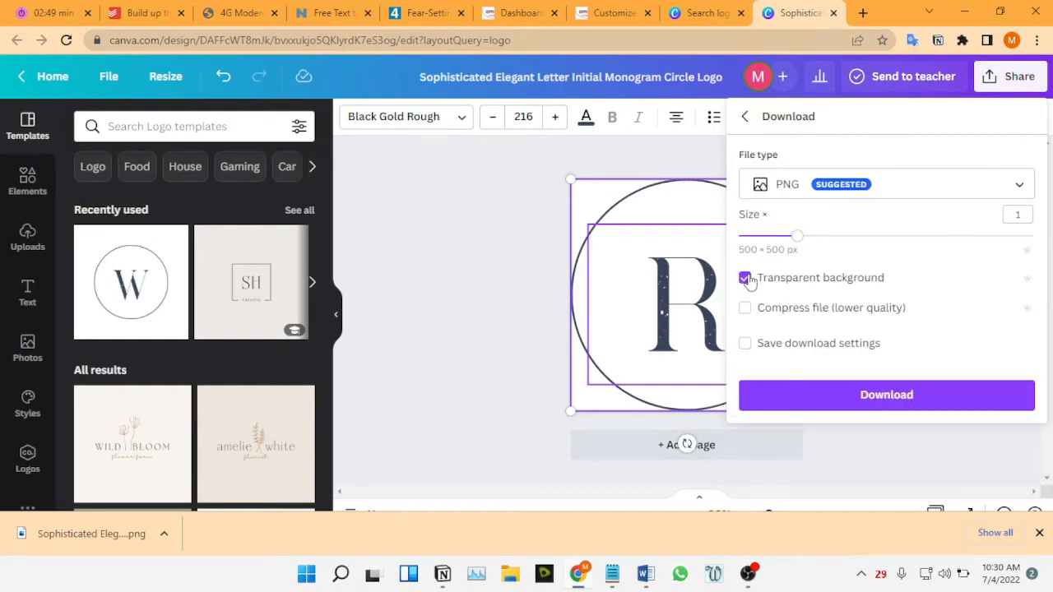
click(852, 399)
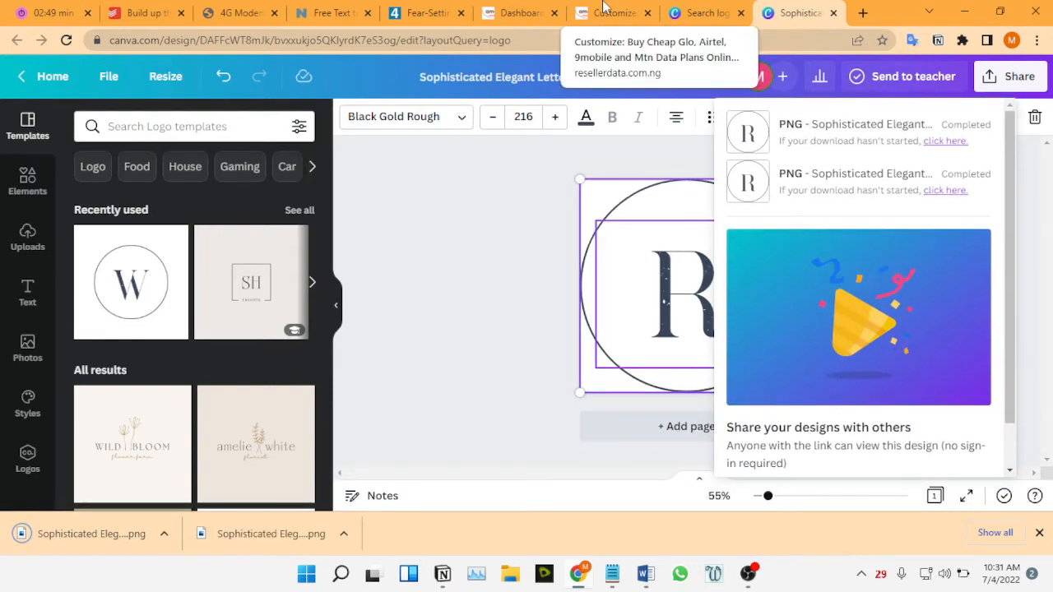
Switch to the WordPress dashboard, locate the Appearance customization option and bring up the site's open Customizer page.
click(506, 8)
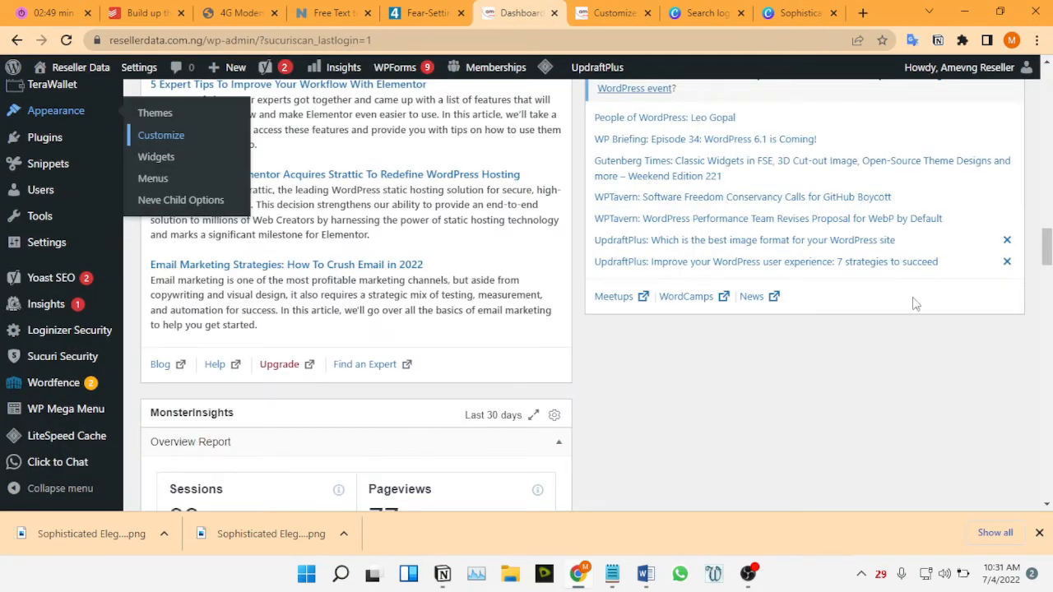
mouse_move(71, 110)
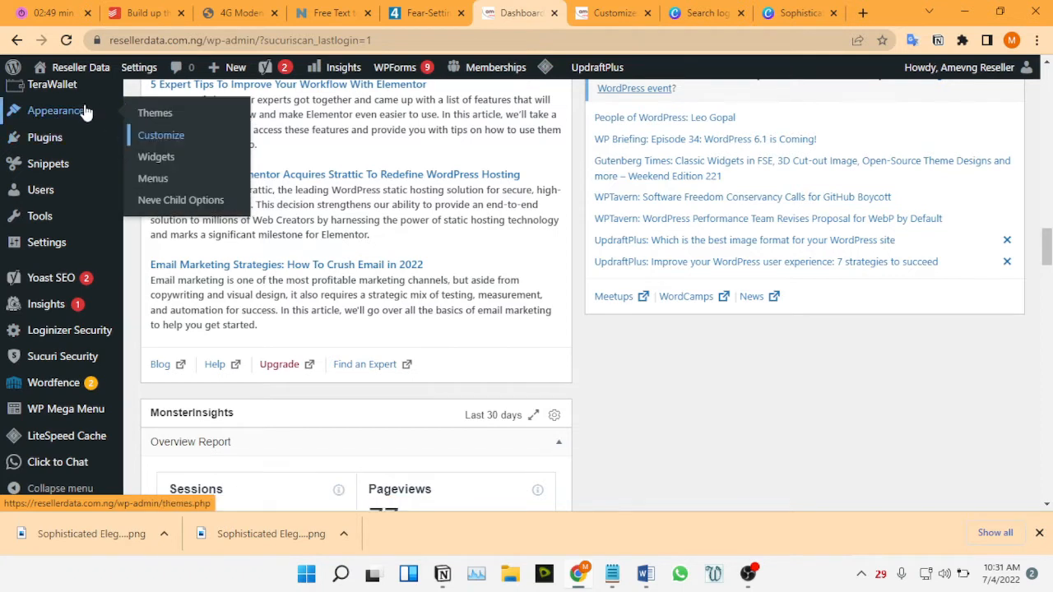
right_click(171, 138)
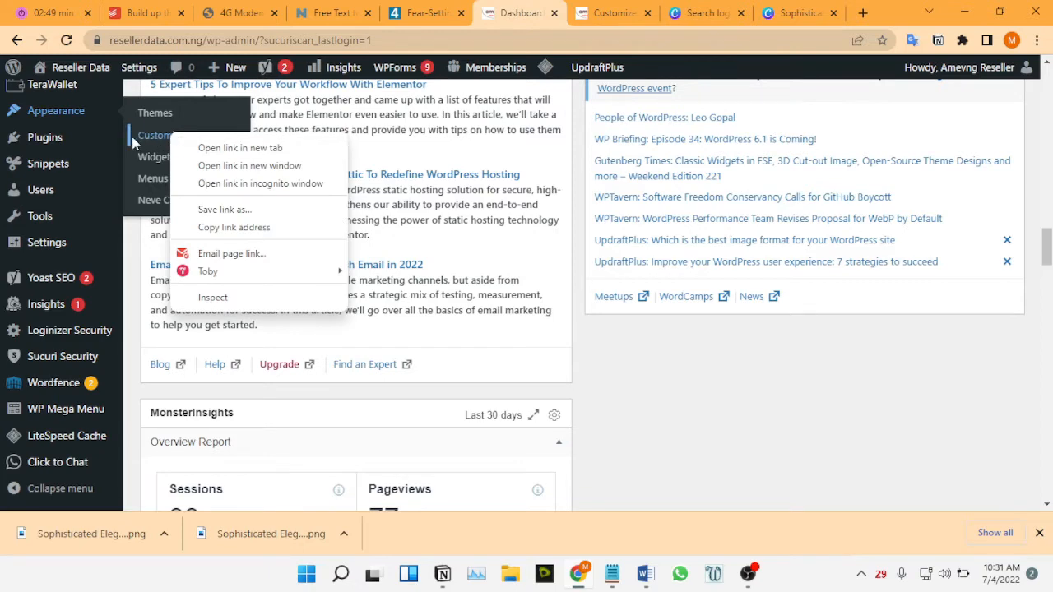
click(622, 14)
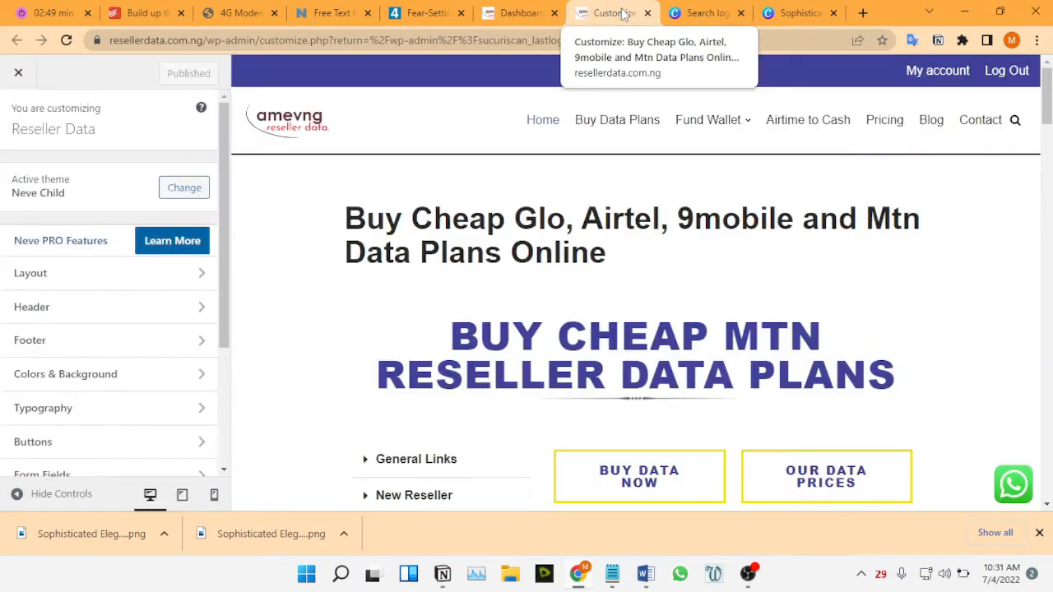
Look through the Header section and its Logo & Site Identity settings, and return to the Customizer's main list.
click(197, 309)
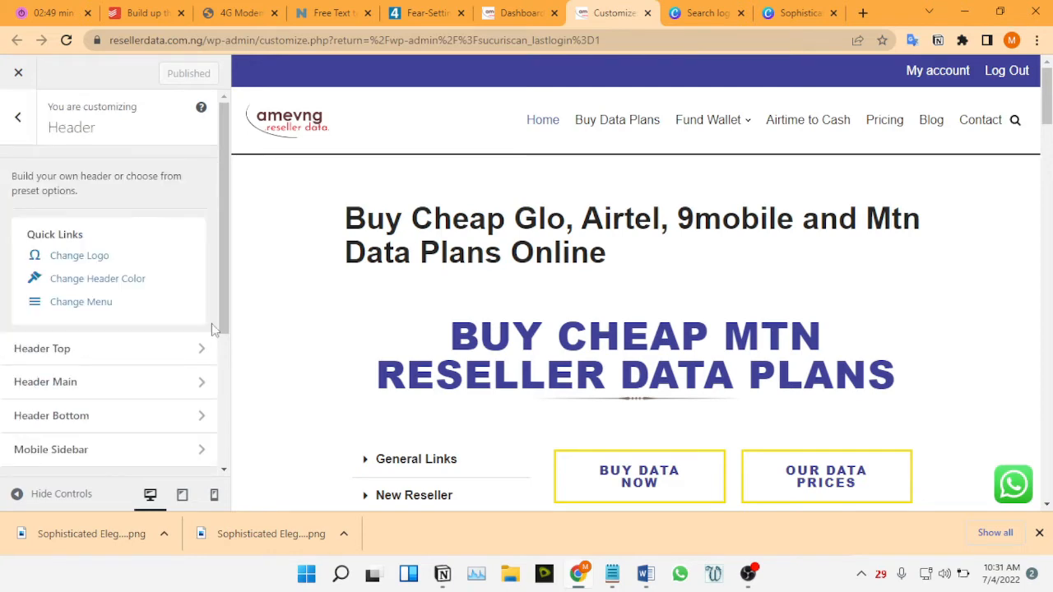
drag(225, 262, 227, 400)
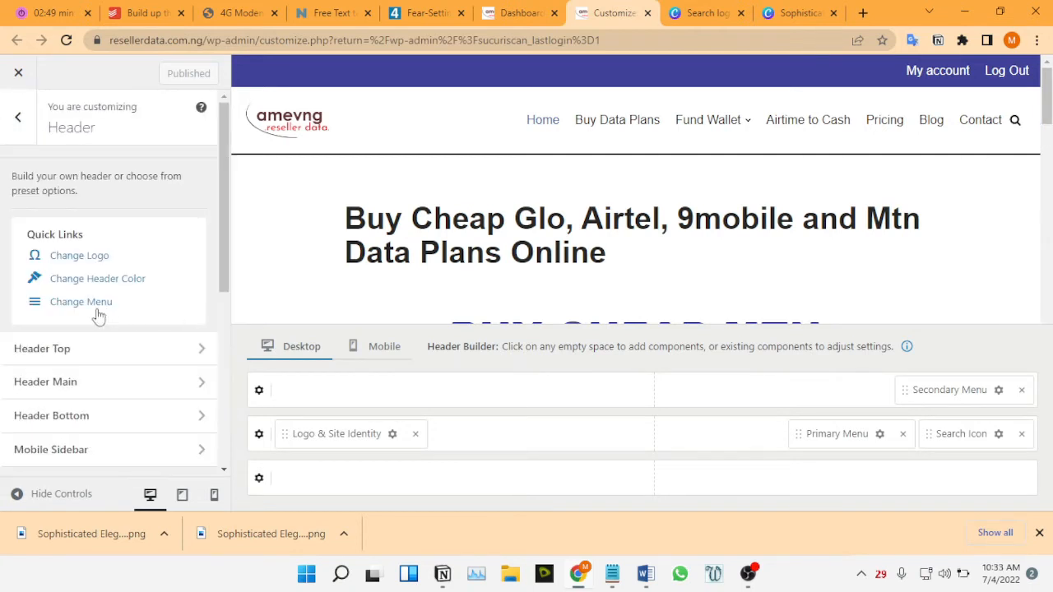
click(89, 256)
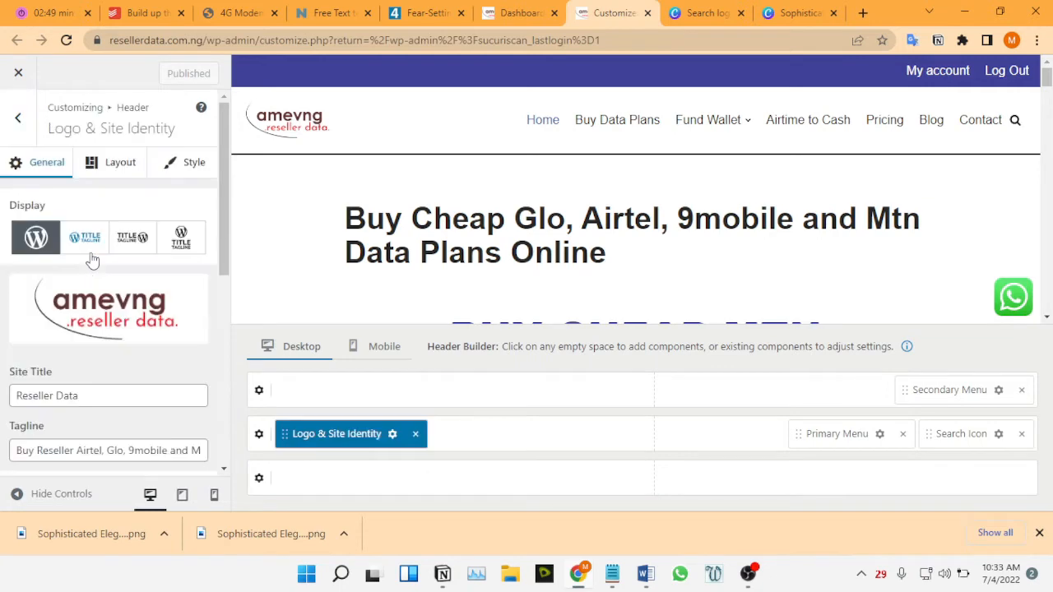
click(224, 285)
drag(224, 285, 221, 99)
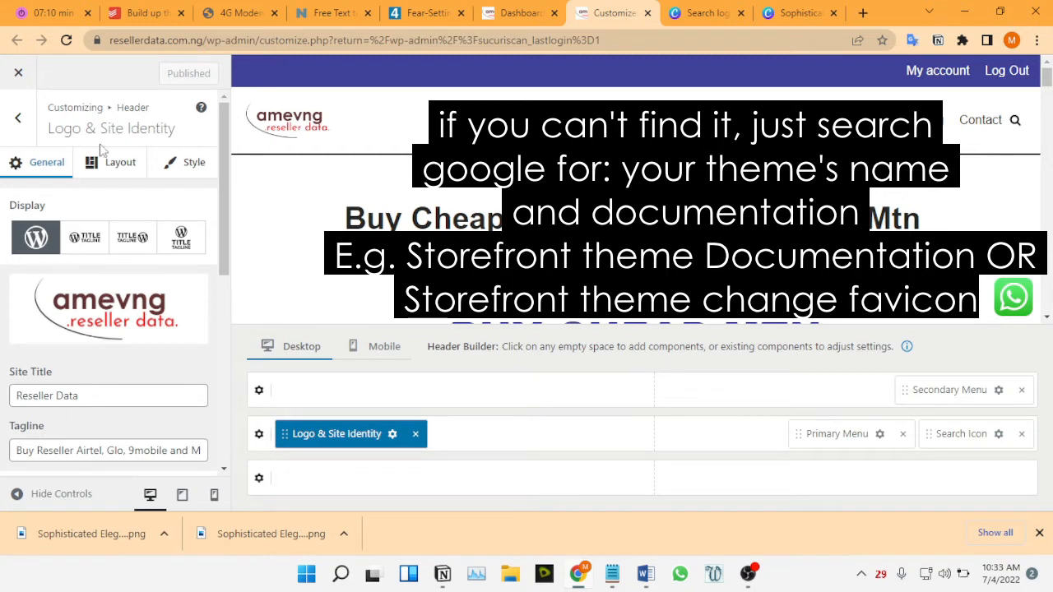
click(18, 118)
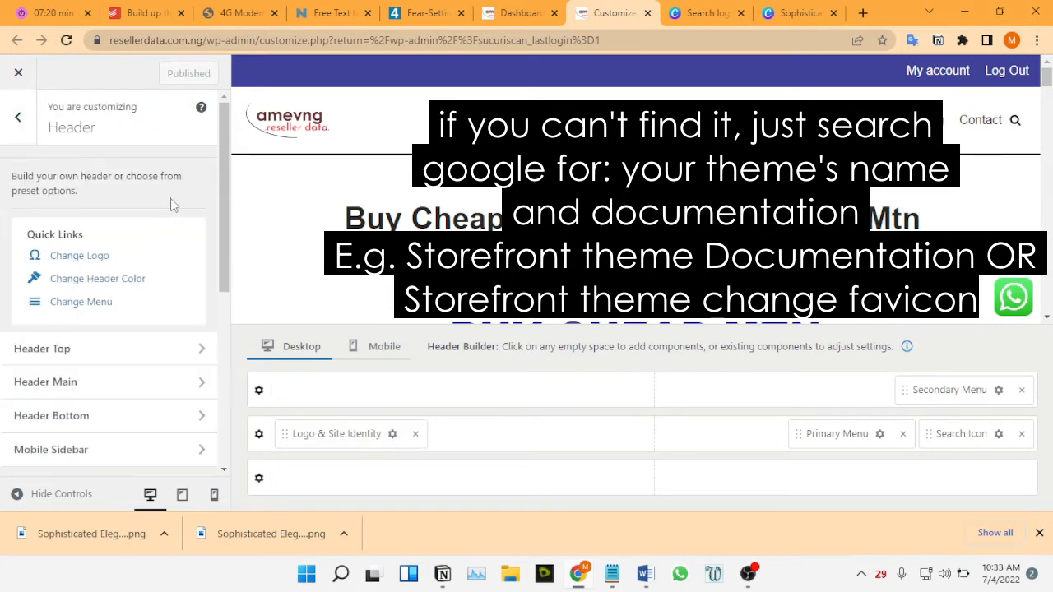
click(9, 131)
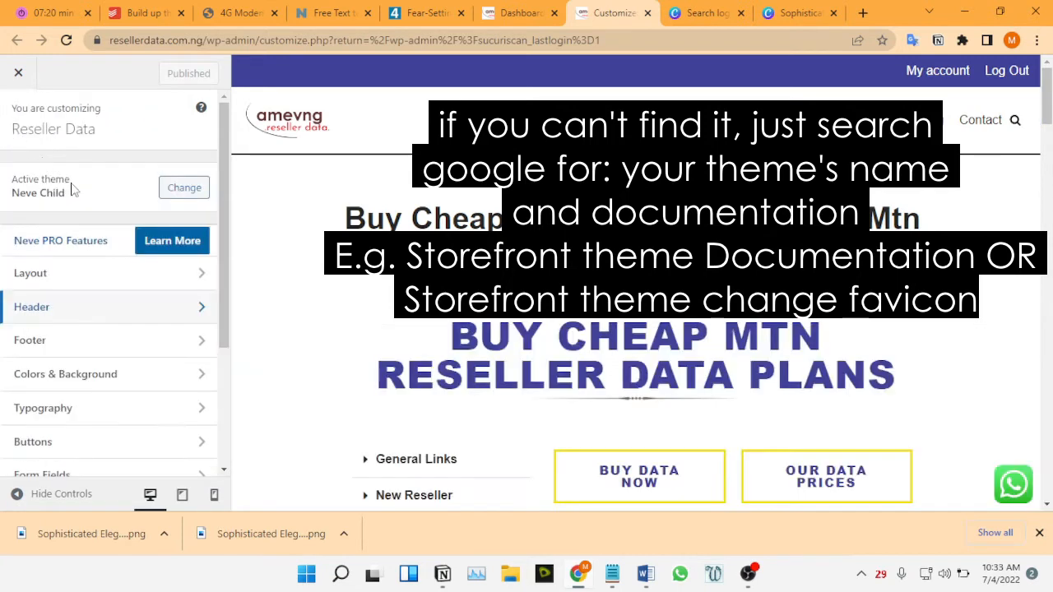
Remove the current site icon in the header's Logo & Site Identity settings.
click(200, 311)
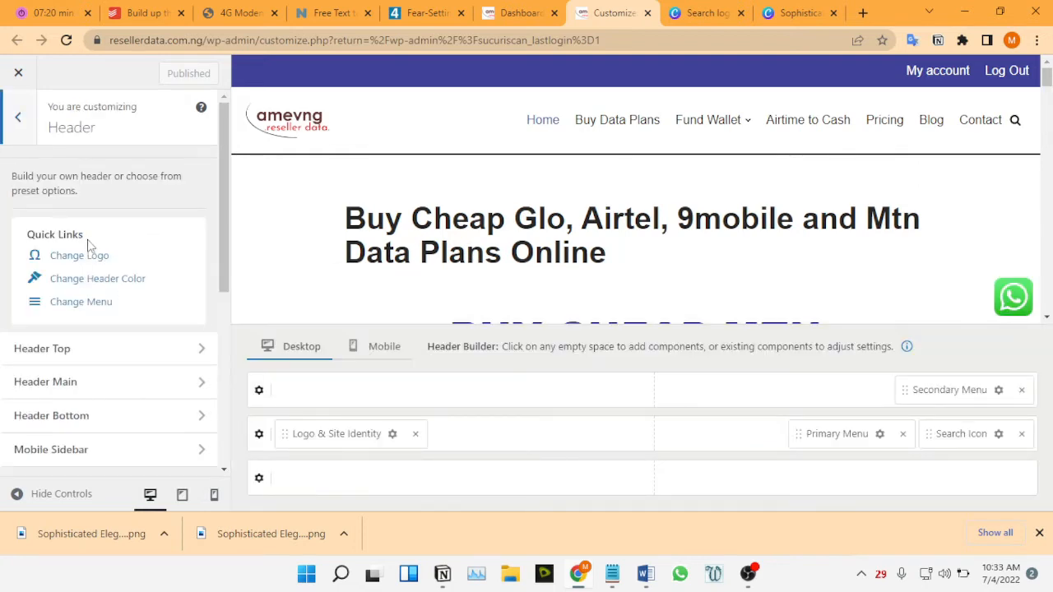
click(95, 258)
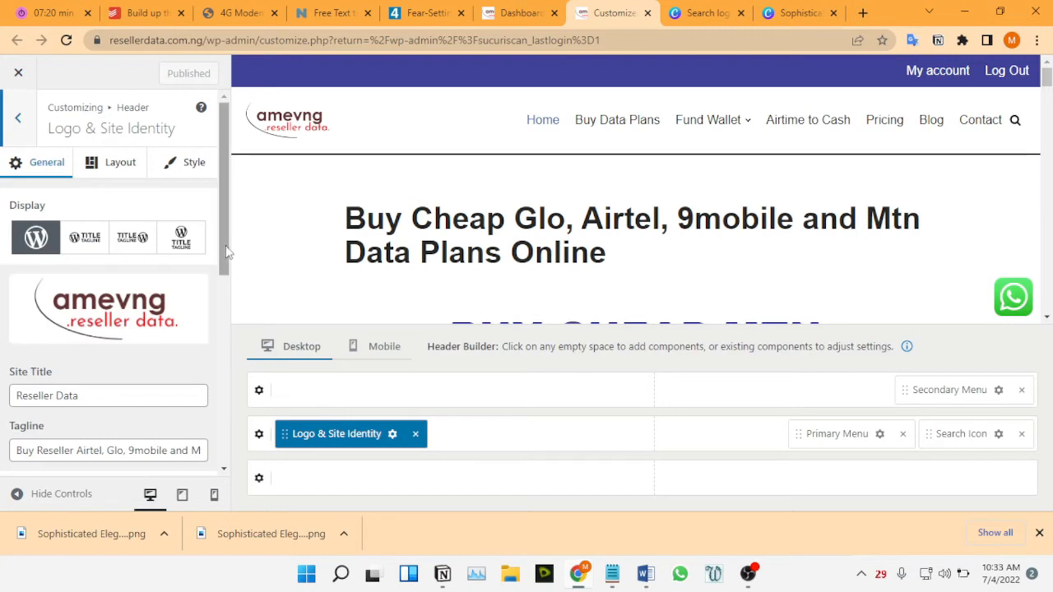
scroll(217, 345, down, 4)
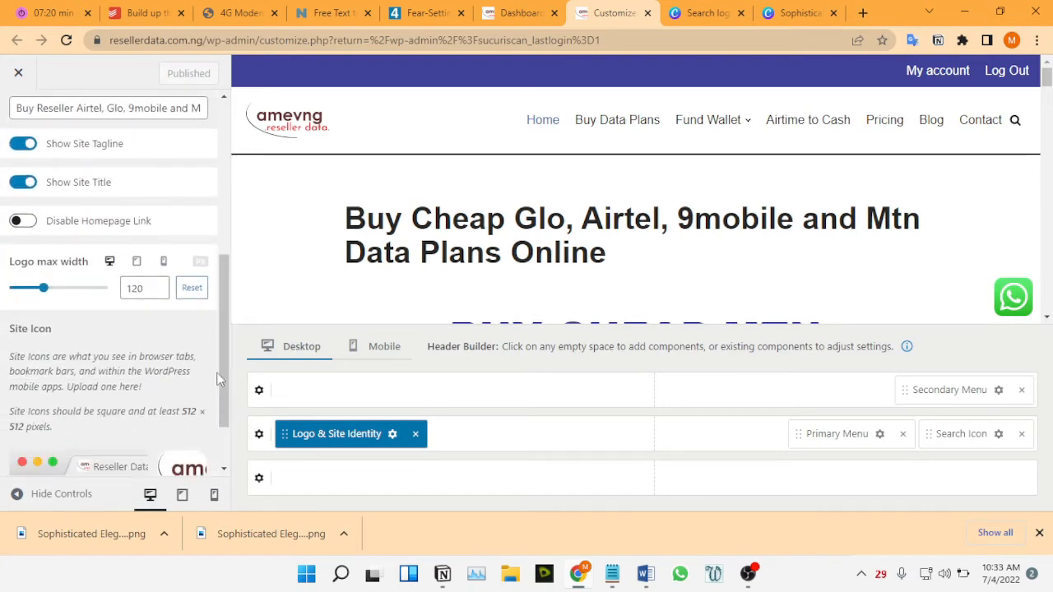
drag(230, 370, 219, 416)
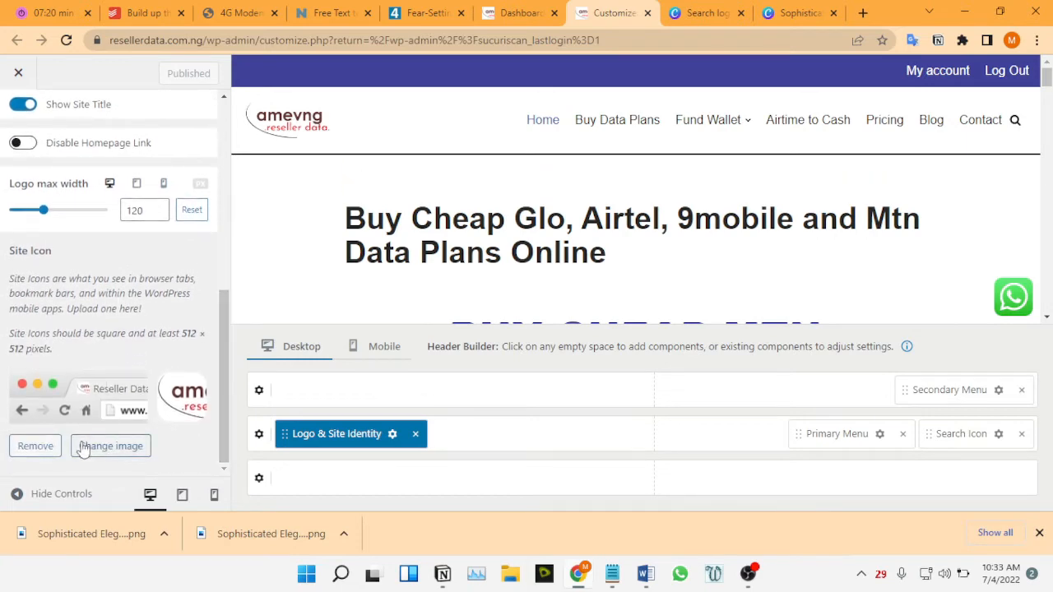
click(20, 448)
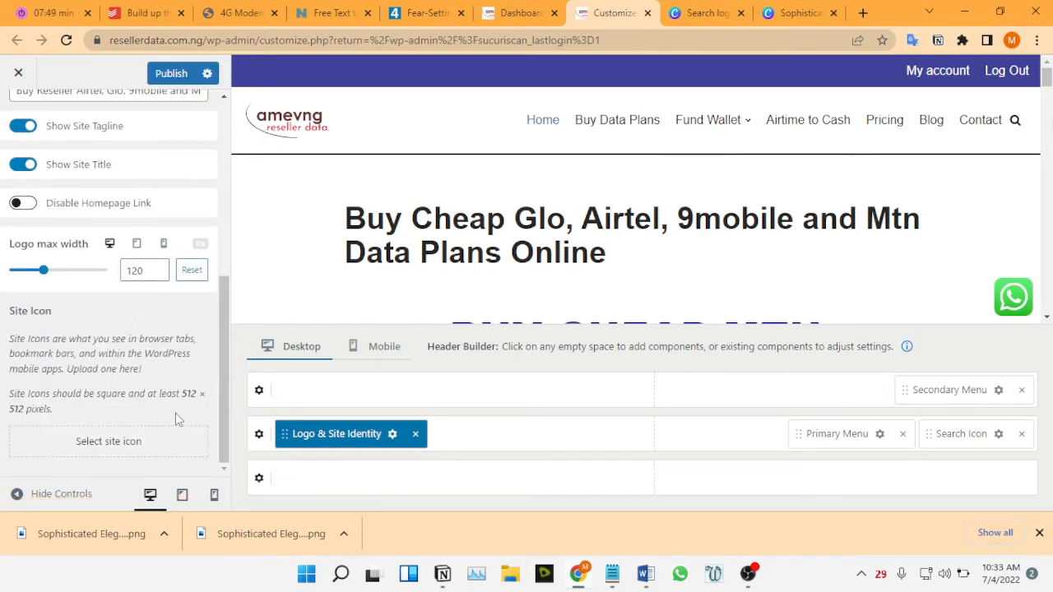
Upload the first "Sophisticated Elegant Letter Initial Monogram Circle Logo" PNG from Downloads as the new site icon image.
click(125, 443)
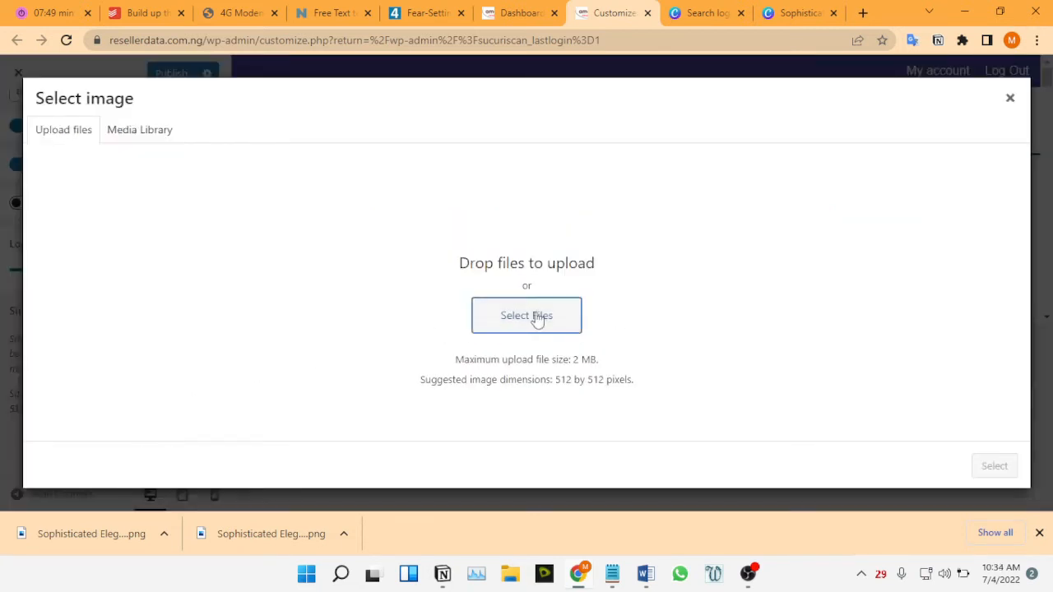
click(538, 320)
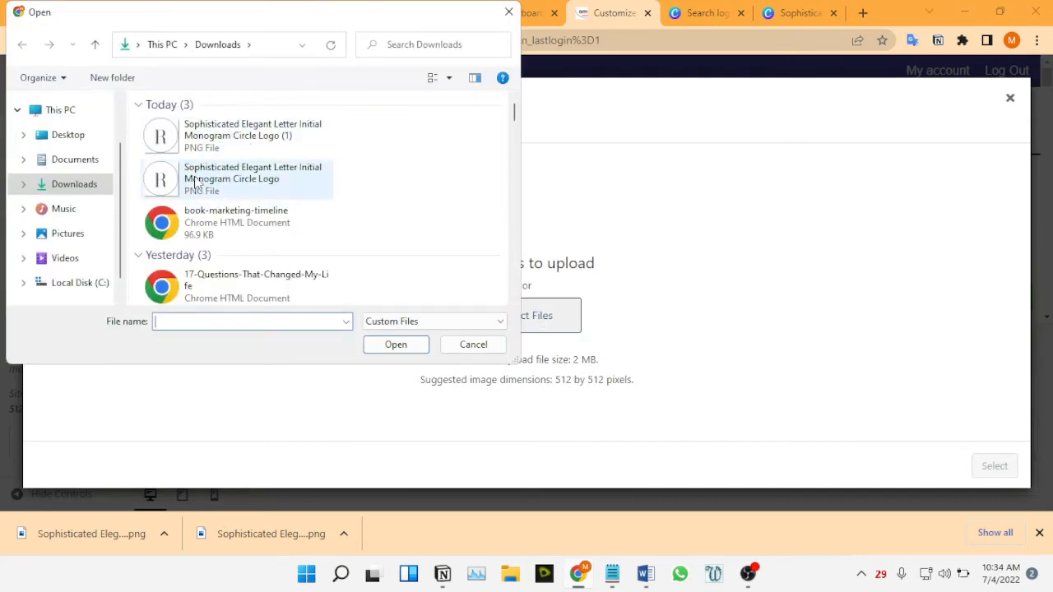
click(239, 180)
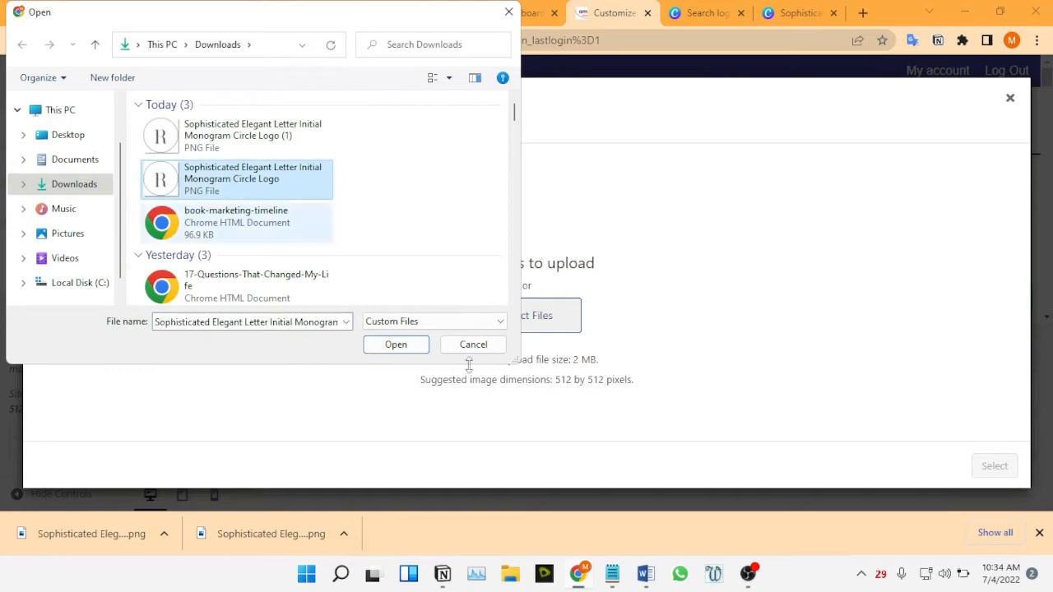
click(410, 351)
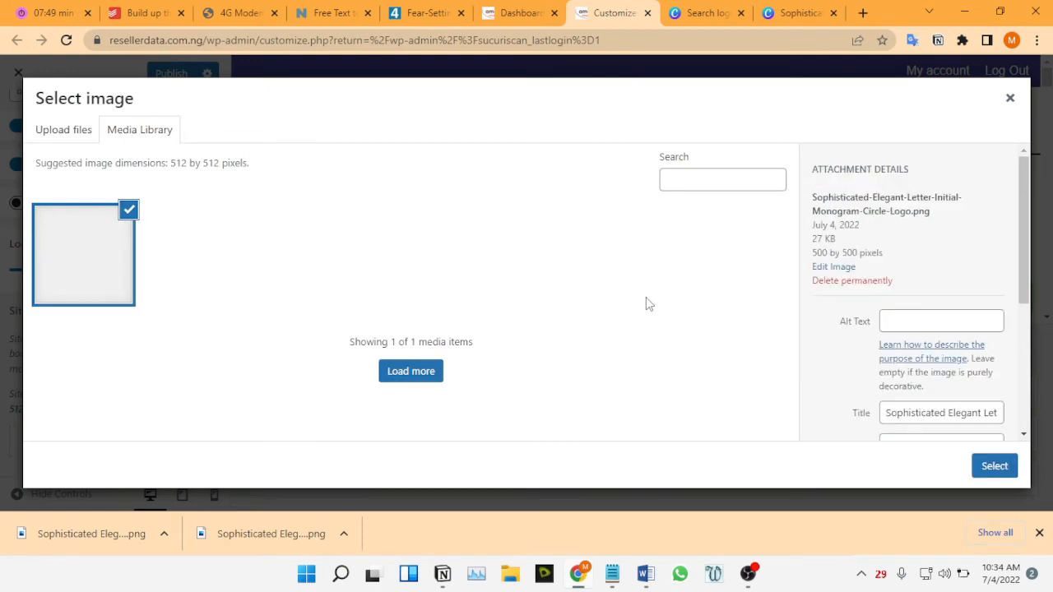
Give the uploaded logo the alt text "Domain Site icon" and title "Domain Site Icon", and apply it as the site icon without cropping.
click(961, 419)
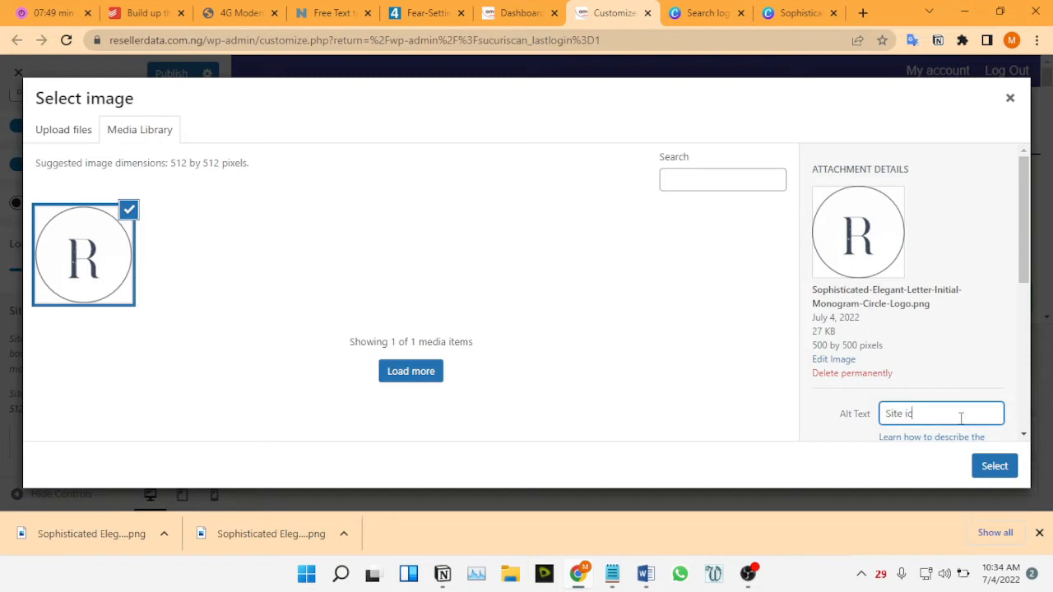
drag(1025, 276, 1024, 338)
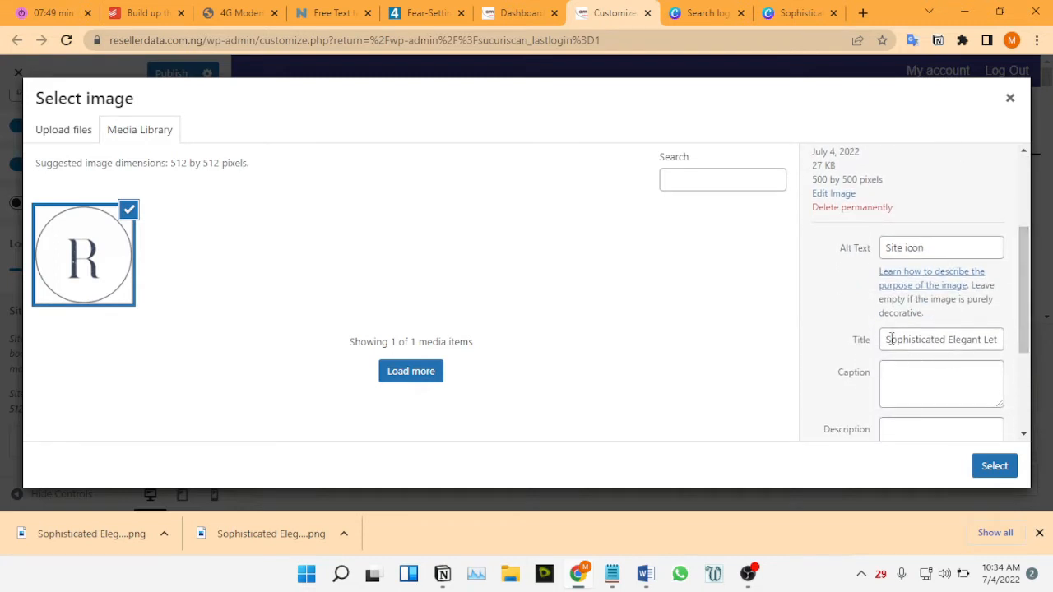
drag(887, 340, 1025, 356)
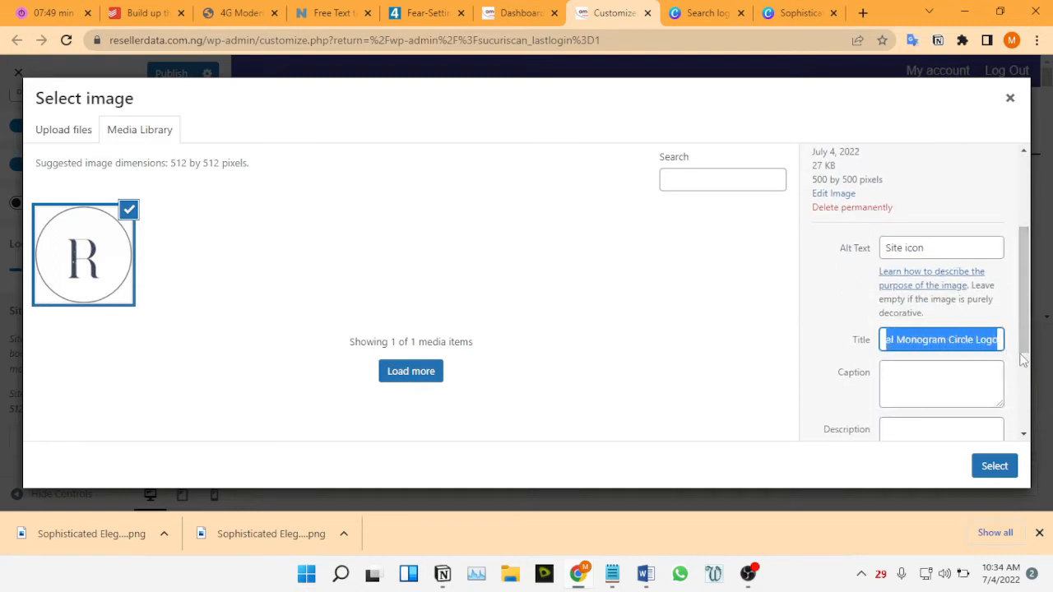
text(Domain Site Icon)
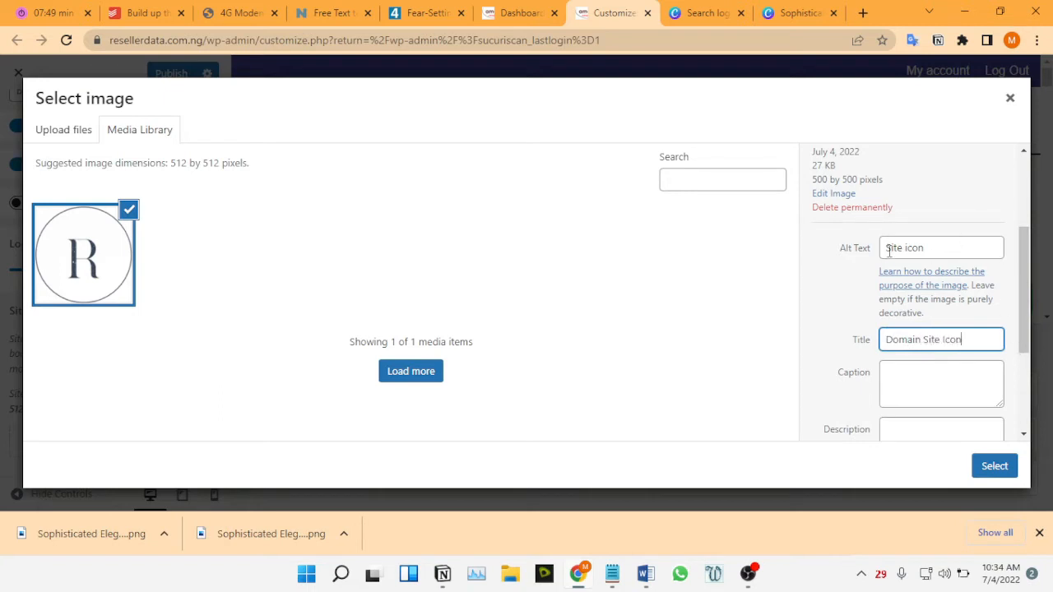
click(888, 251)
text(Domain)
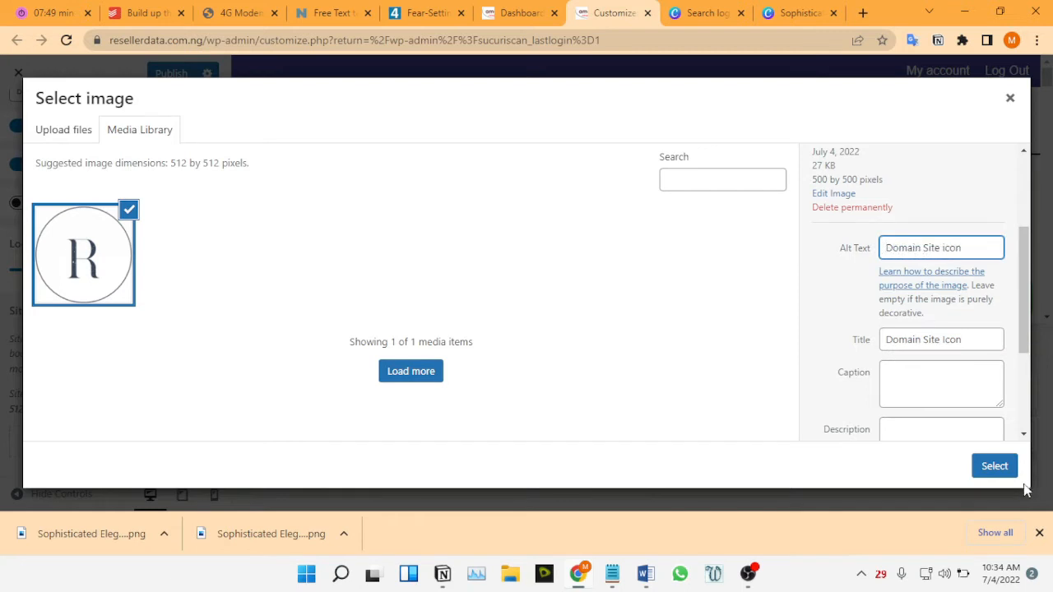
click(992, 466)
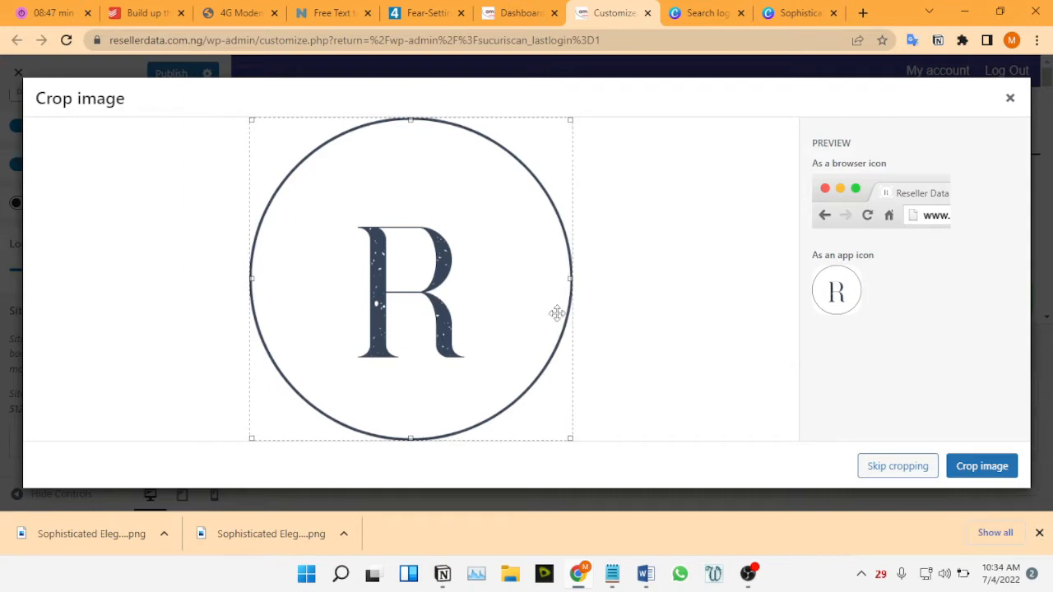
click(897, 466)
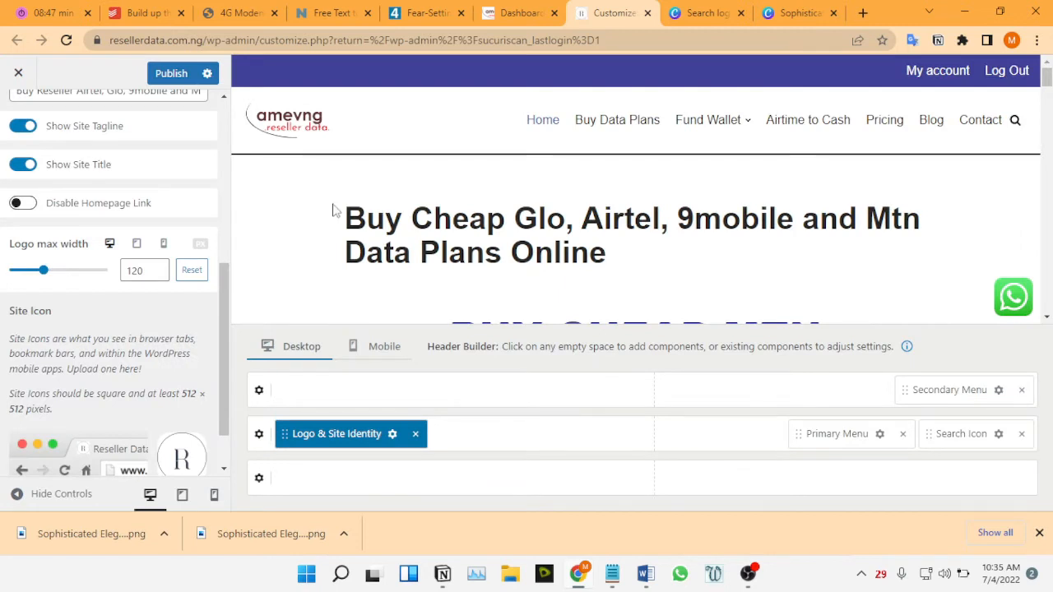
Switch to the Canva logo design and enlarge the letter R to about size 389, centred inside the circle.
click(808, 10)
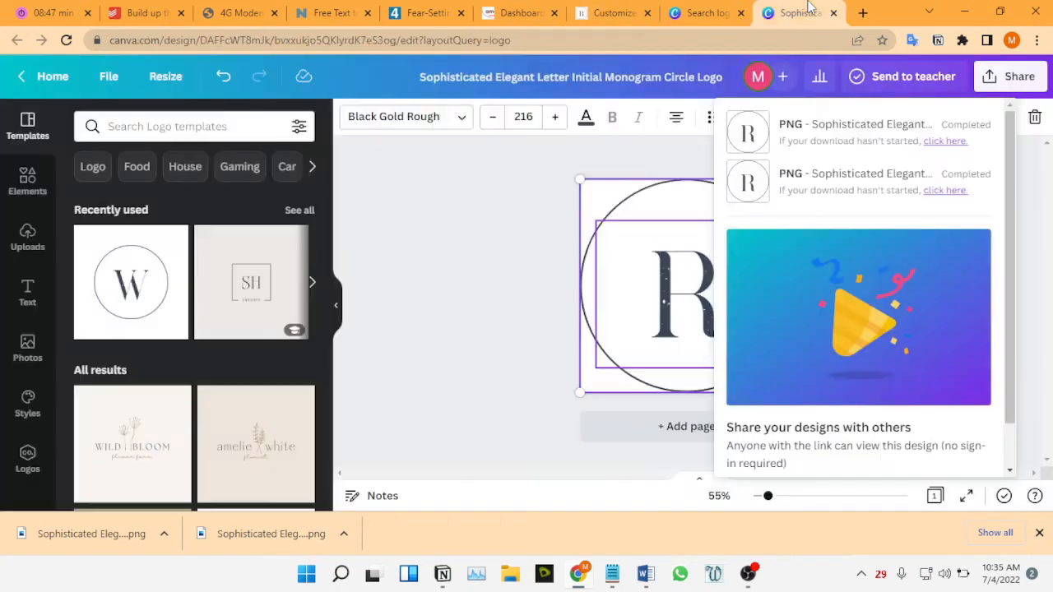
click(490, 311)
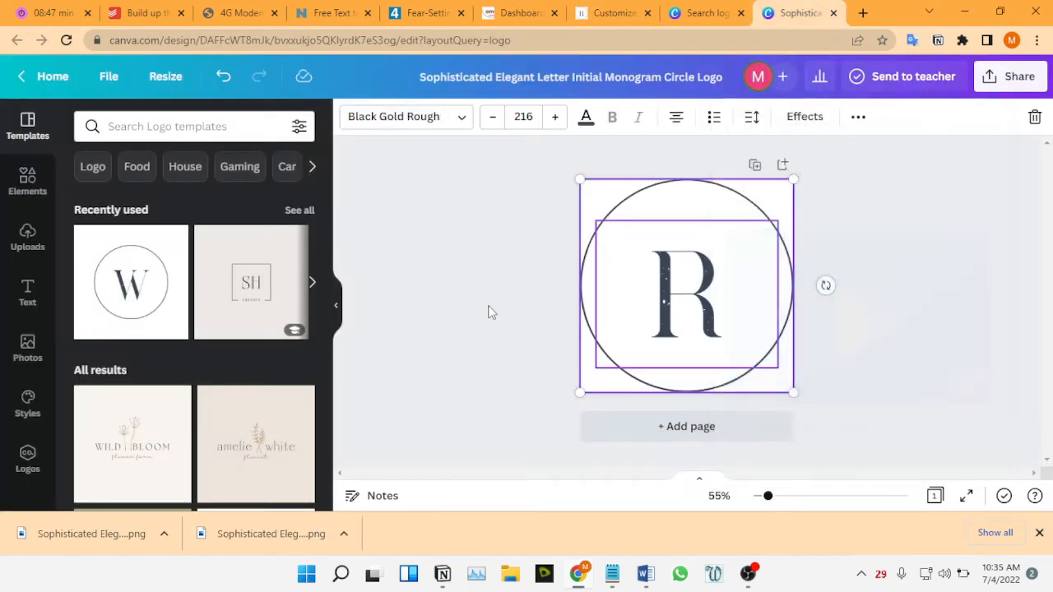
click(566, 271)
click(621, 254)
drag(592, 217, 529, 210)
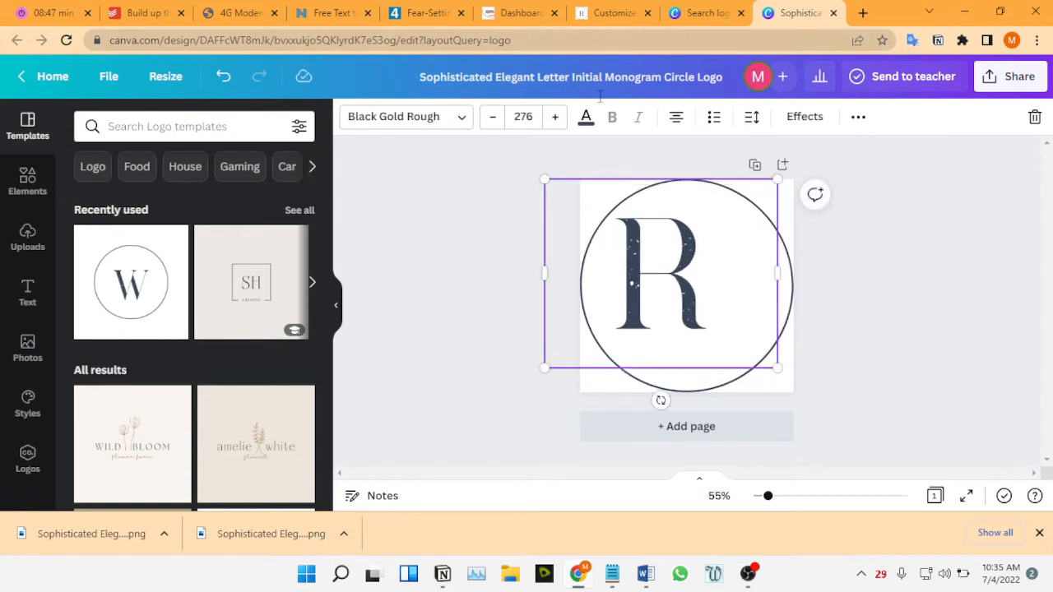
drag(777, 368, 851, 403)
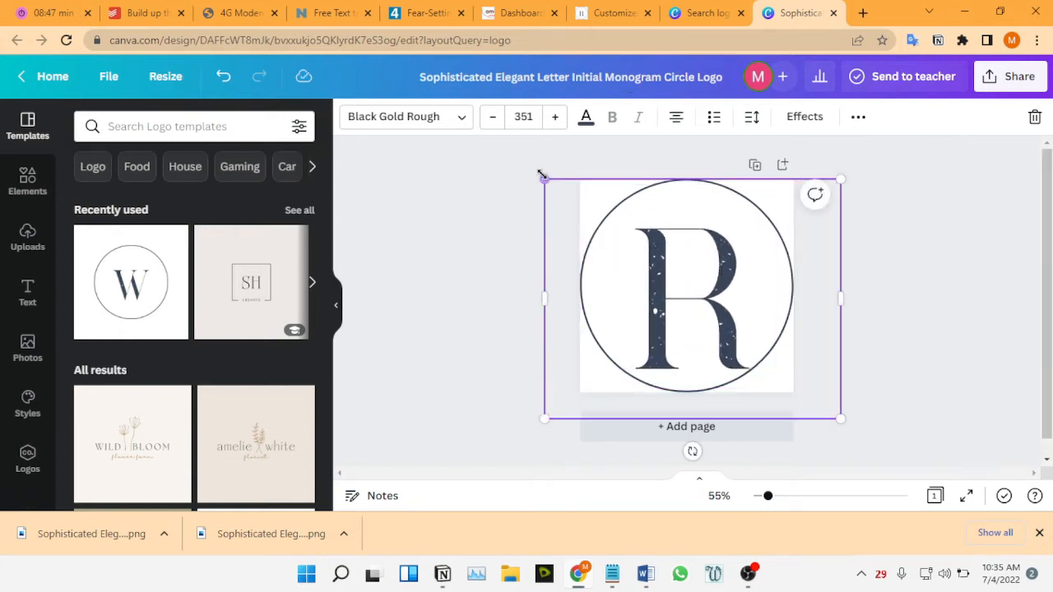
drag(539, 171, 517, 153)
drag(849, 421, 854, 420)
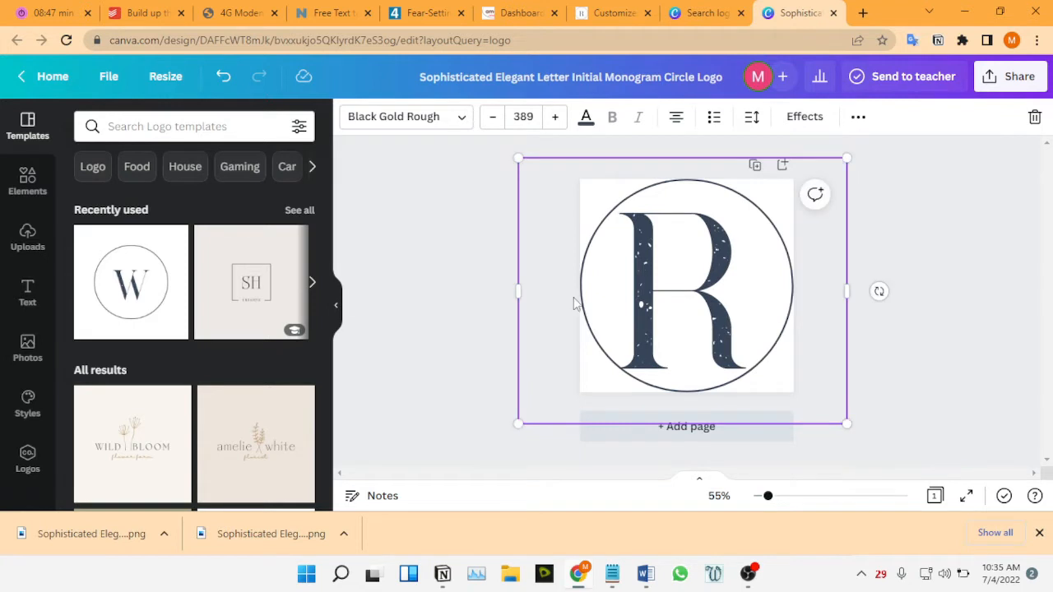
mouse_move(658, 307)
mouse_down()
mouse_move(670, 293)
mouse_move(662, 297)
mouse_up()
click(977, 277)
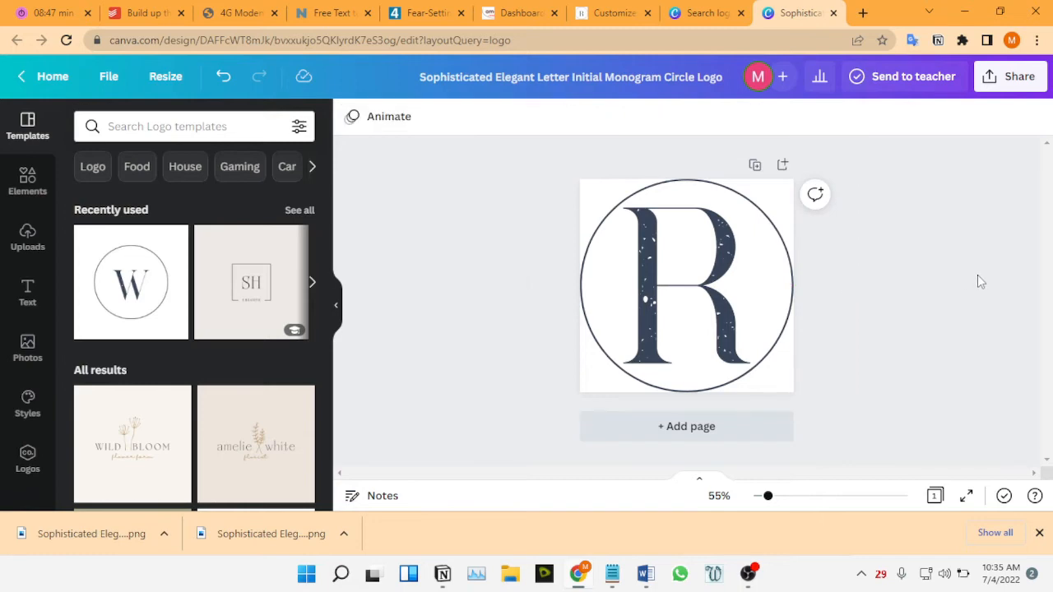
Download the enlarged R logo as a 500 × 500 px PNG without a transparent background.
click(1012, 77)
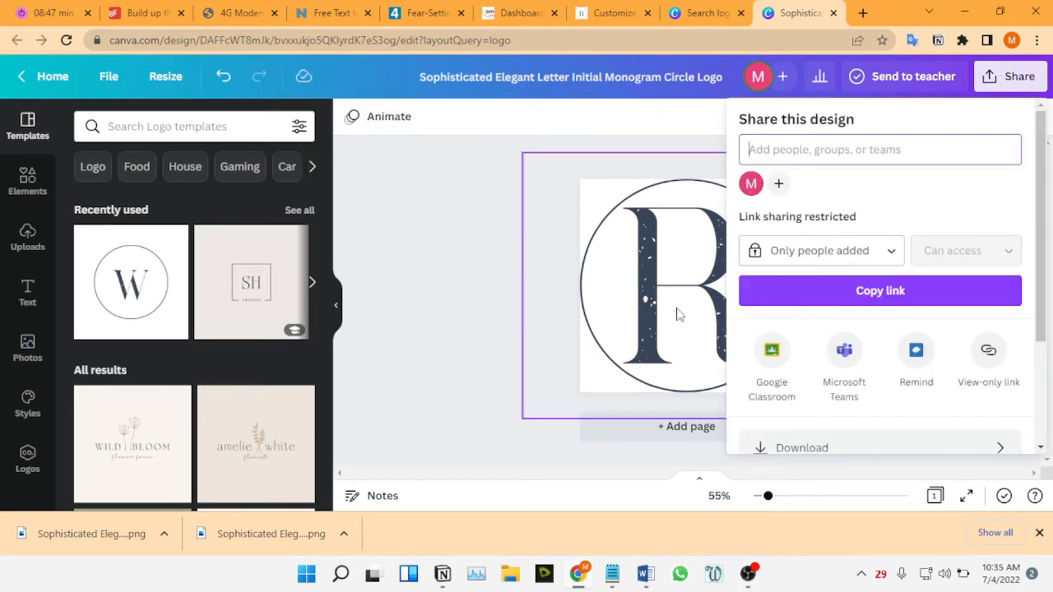
click(942, 449)
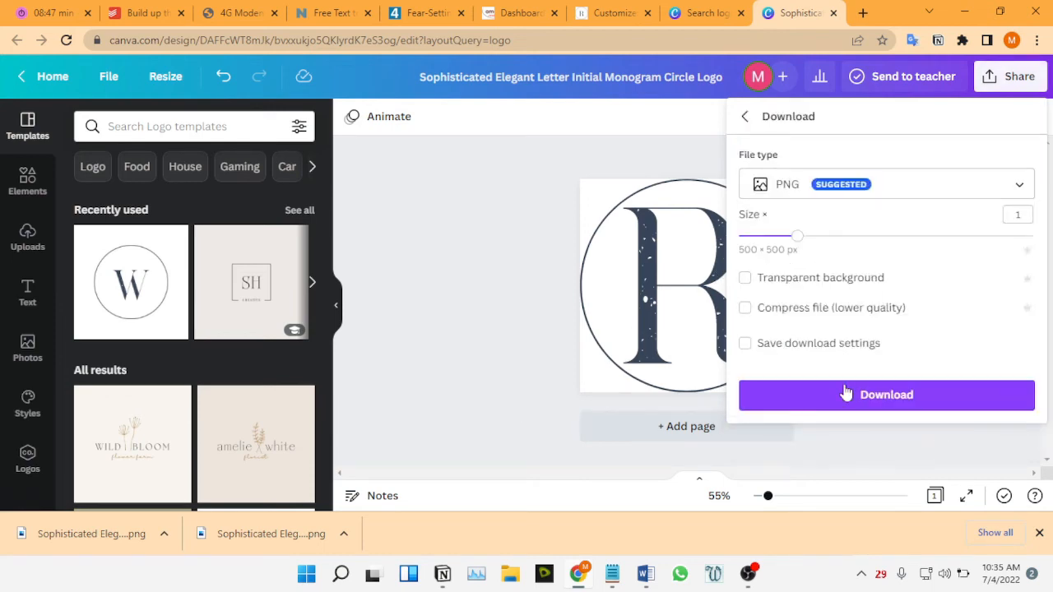
click(834, 405)
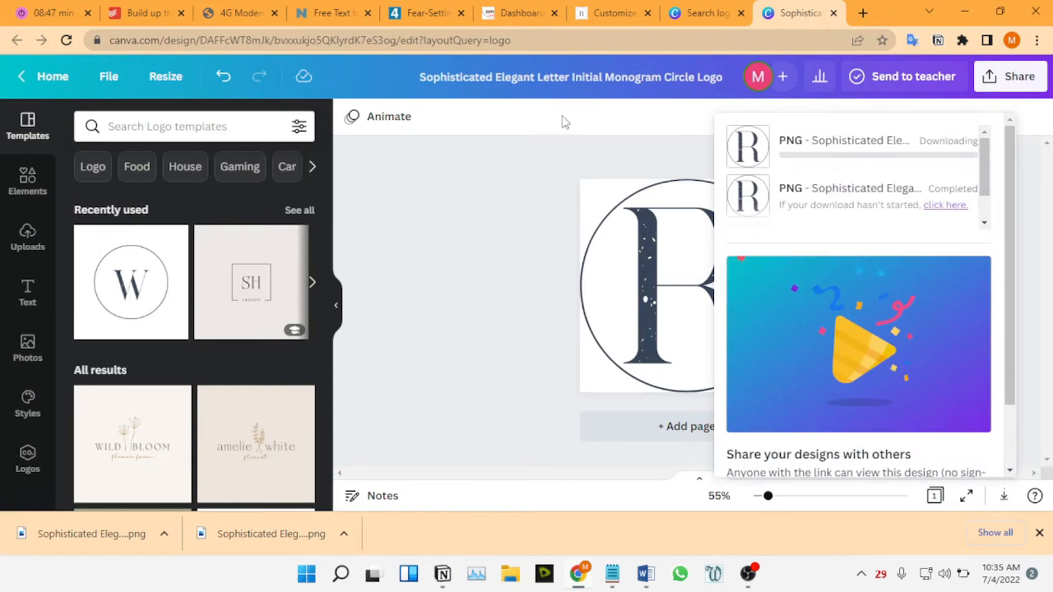
Switch to the WordPress Customizer, replace the site icon with the enlarged R logo without cropping, and publish the change.
click(605, 13)
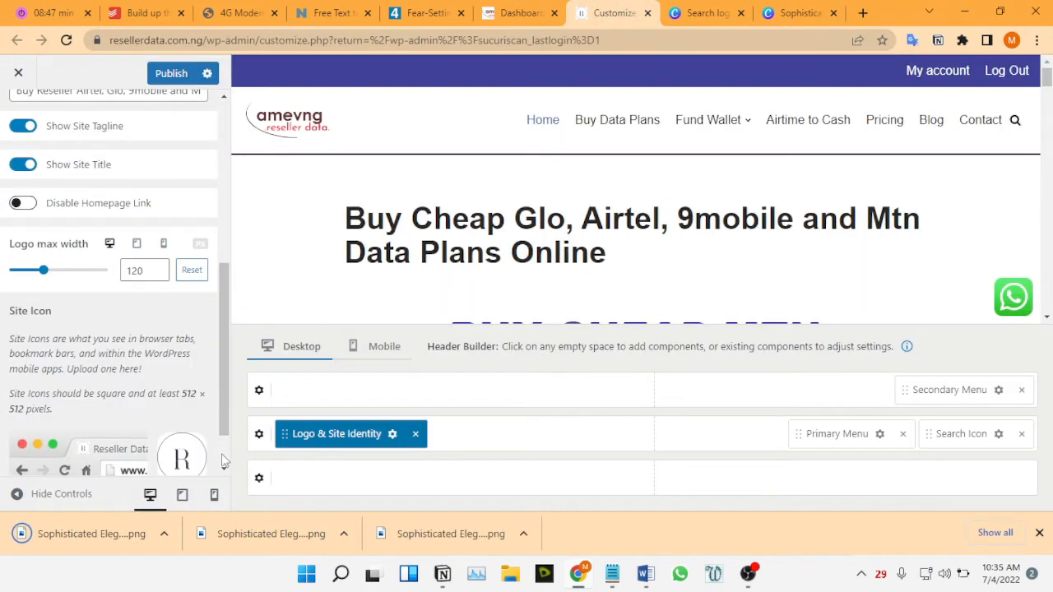
scroll(221, 463, down, 2)
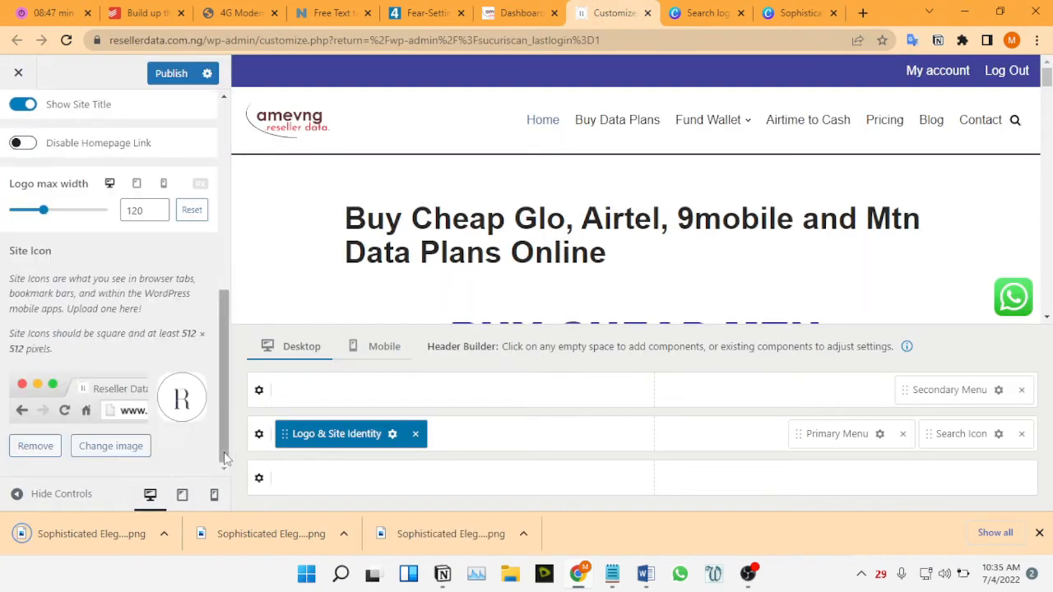
click(116, 449)
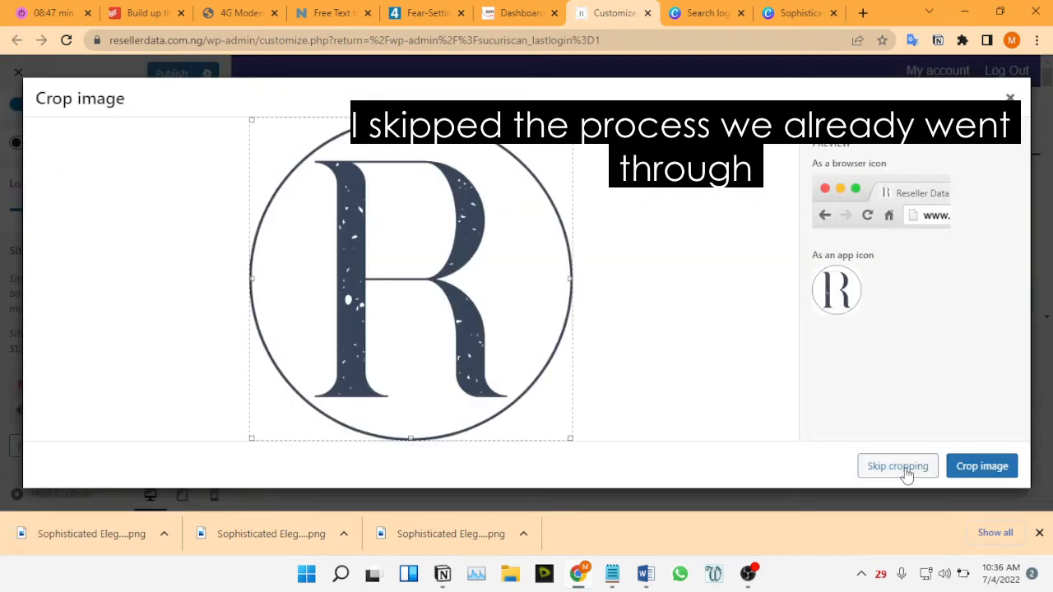
click(905, 468)
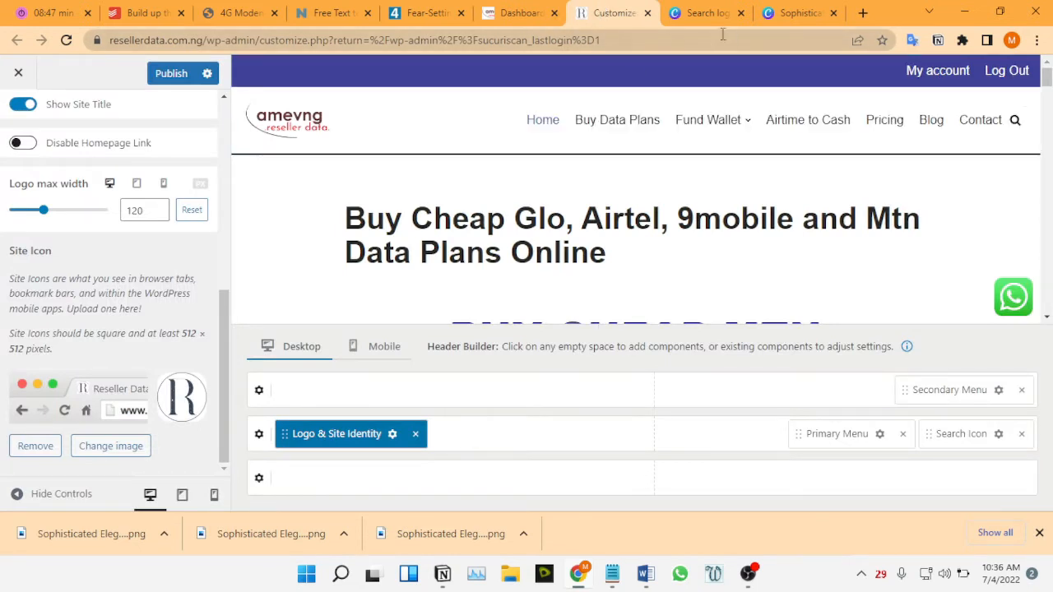
click(168, 75)
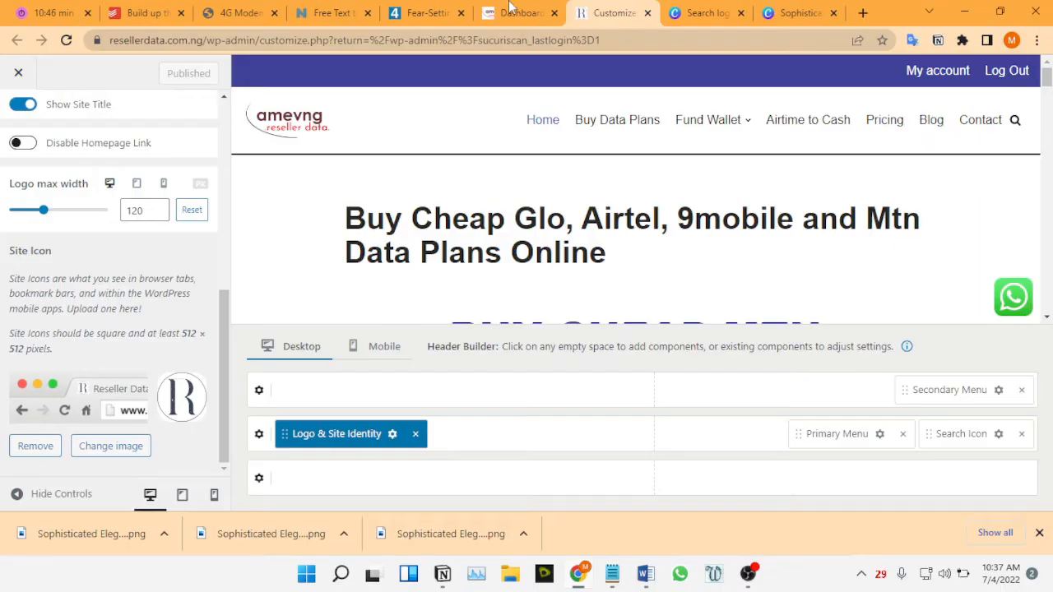
Switch to the WordPress dashboard and bring up the page for adding new plugins in a separate browser tab.
click(517, 12)
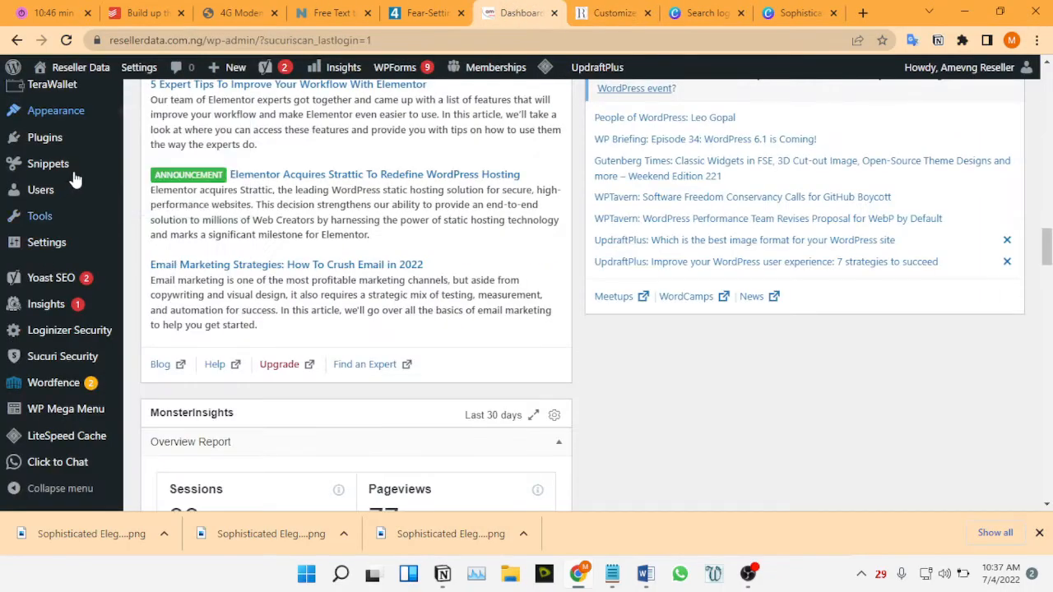
mouse_move(82, 142)
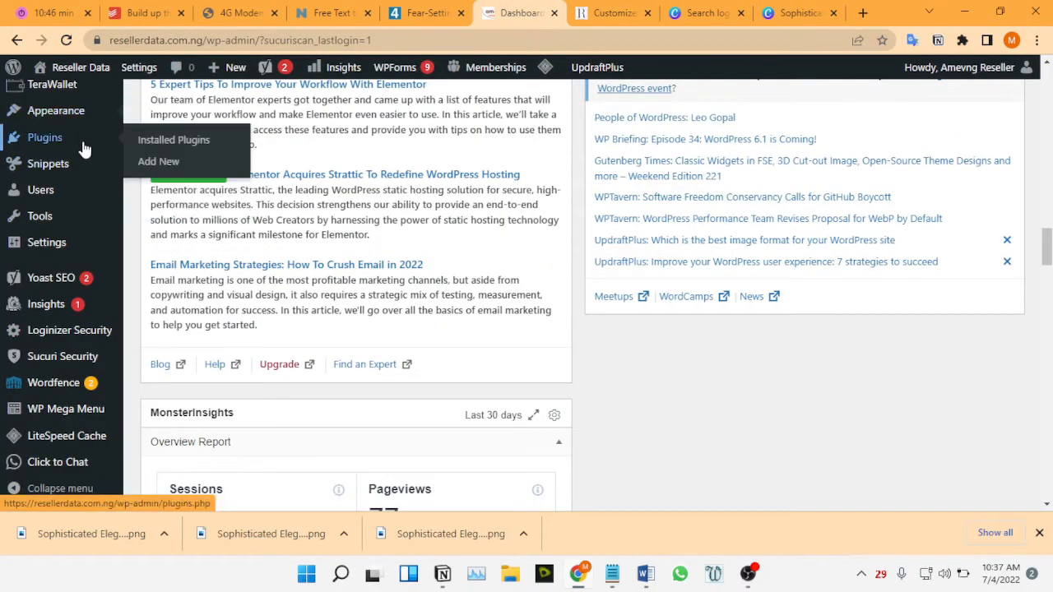
right_click(157, 168)
click(223, 179)
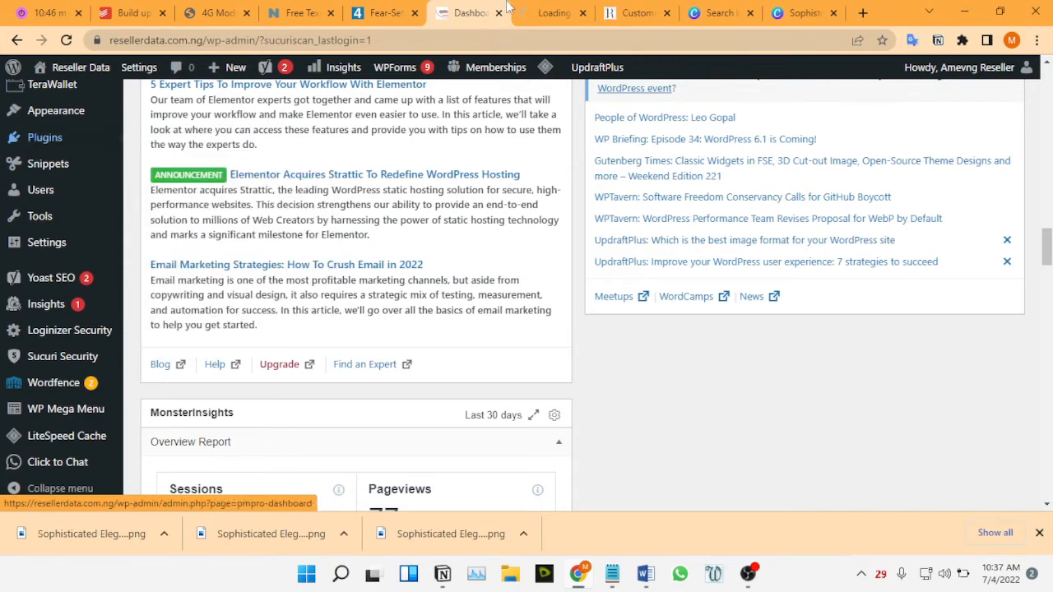
click(554, 12)
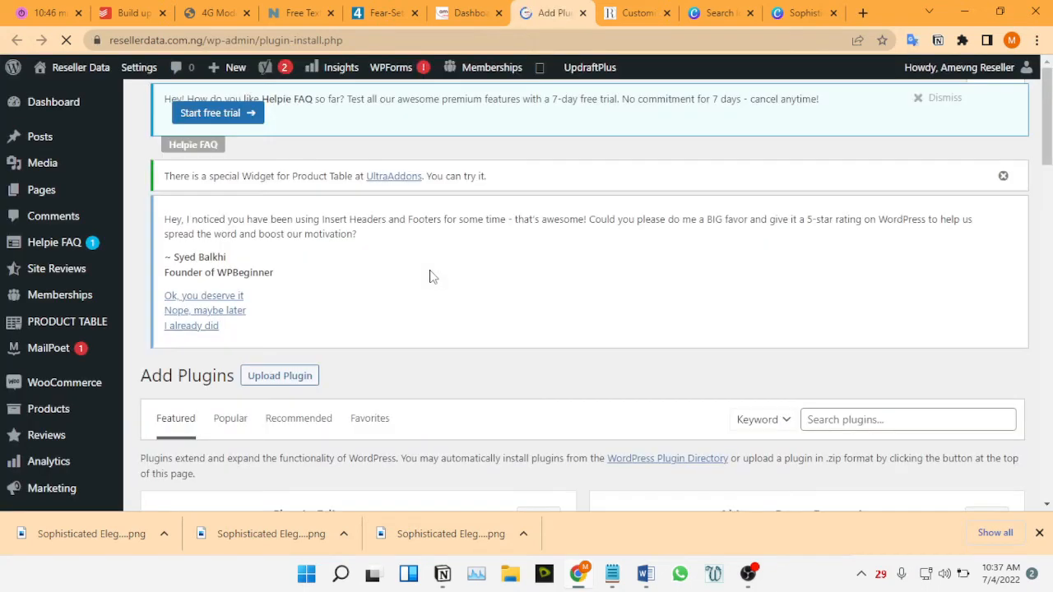
Search the plugin directory for "favicon" and install the Favicon by RealFaviconGenerator plugin.
click(888, 421)
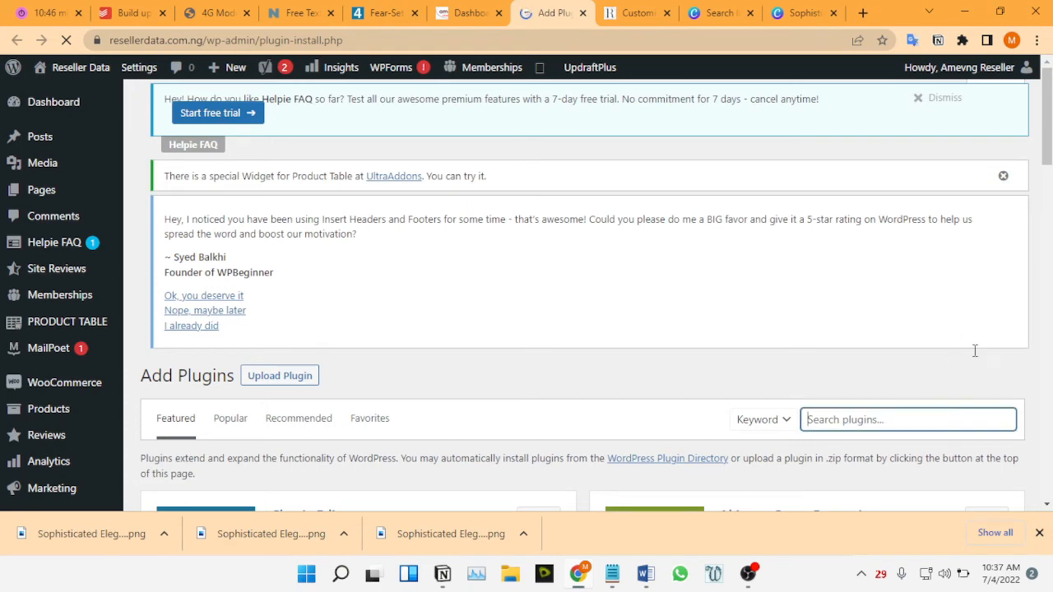
text(favic)
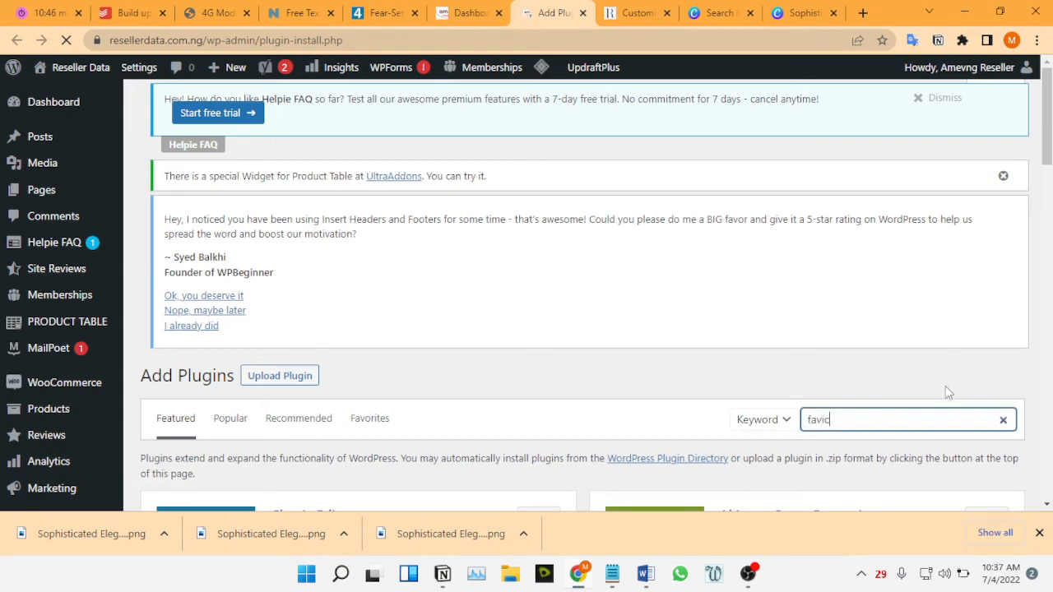
text(on)
key(Page_Down)
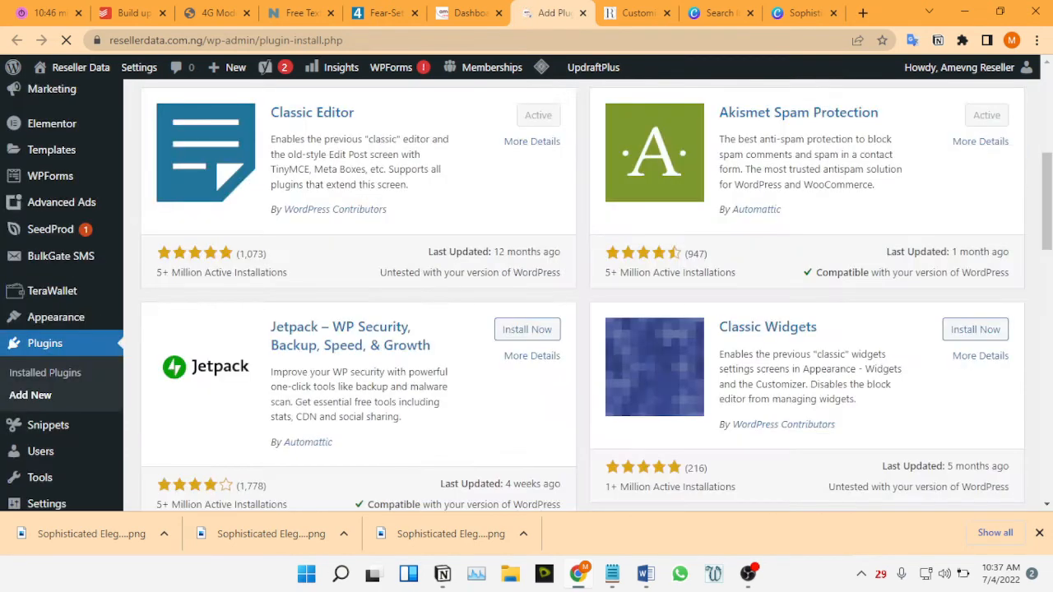
key(Page_Up)
key(Page_Down)
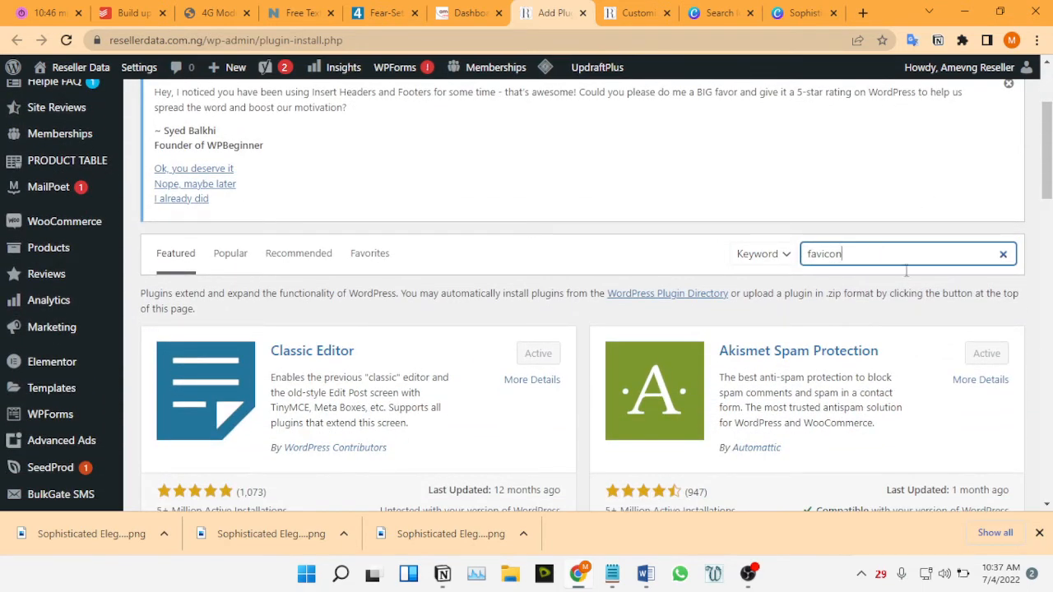
key(Return)
click(1040, 533)
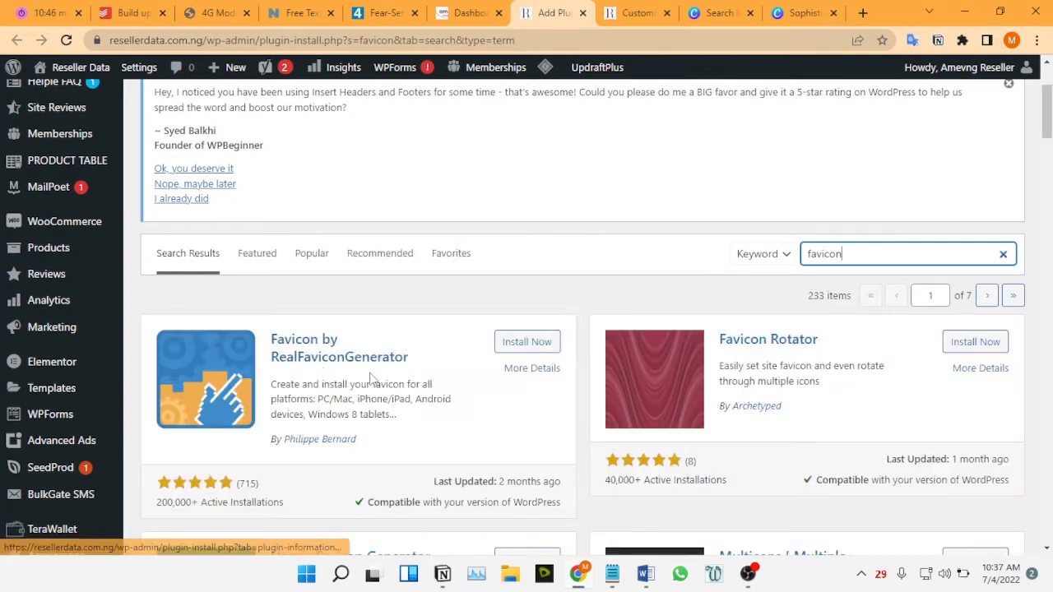
click(530, 343)
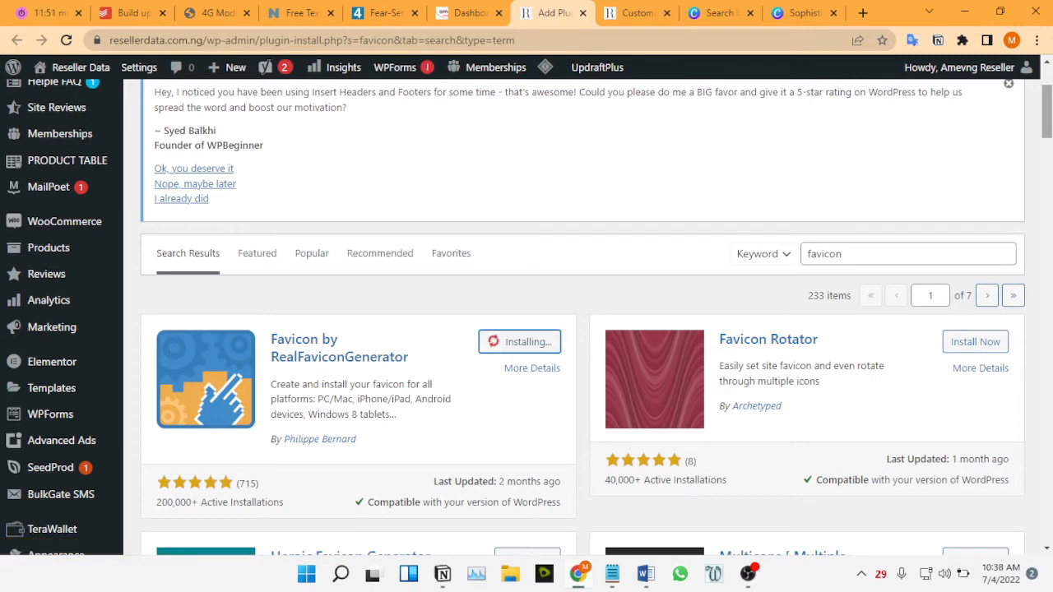
Activate the Favicon by RealFaviconGenerator plugin once its installation has finished.
scroll(907, 348, down, 3)
scroll(907, 348, up, 1)
scroll(576, 321, up, 1)
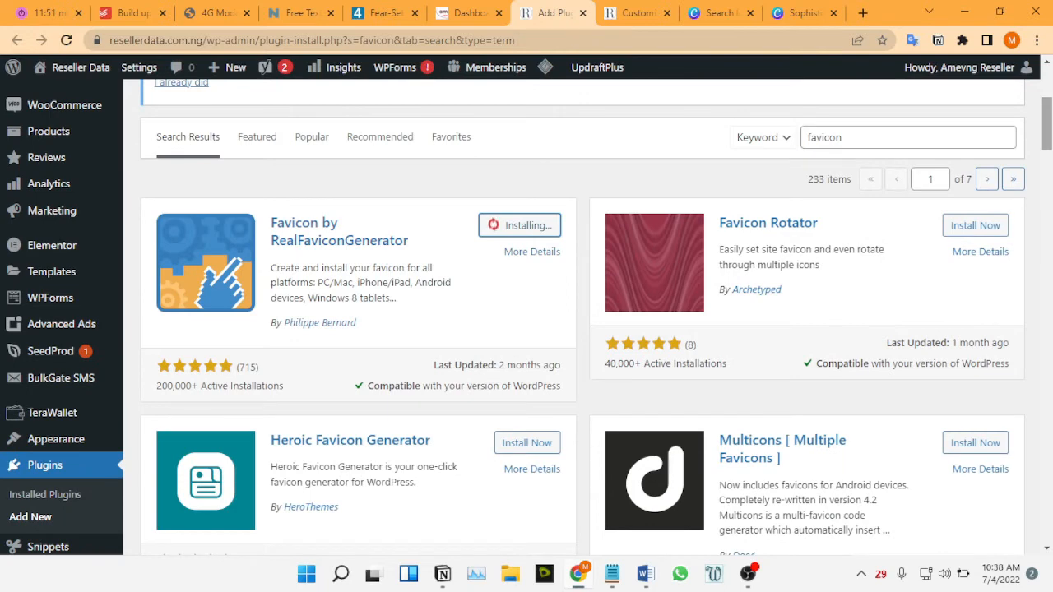
click(526, 226)
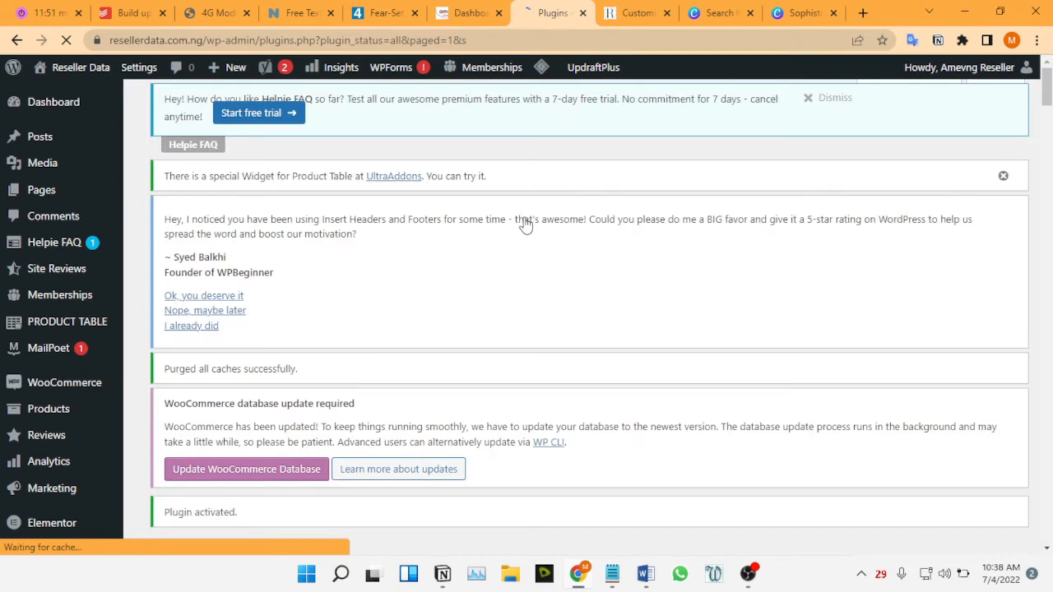
Find the Favicon by RealFaviconGenerator entry among the installed plugins and open the Favicon page in the site's appearance settings.
scroll(582, 329, down, 5)
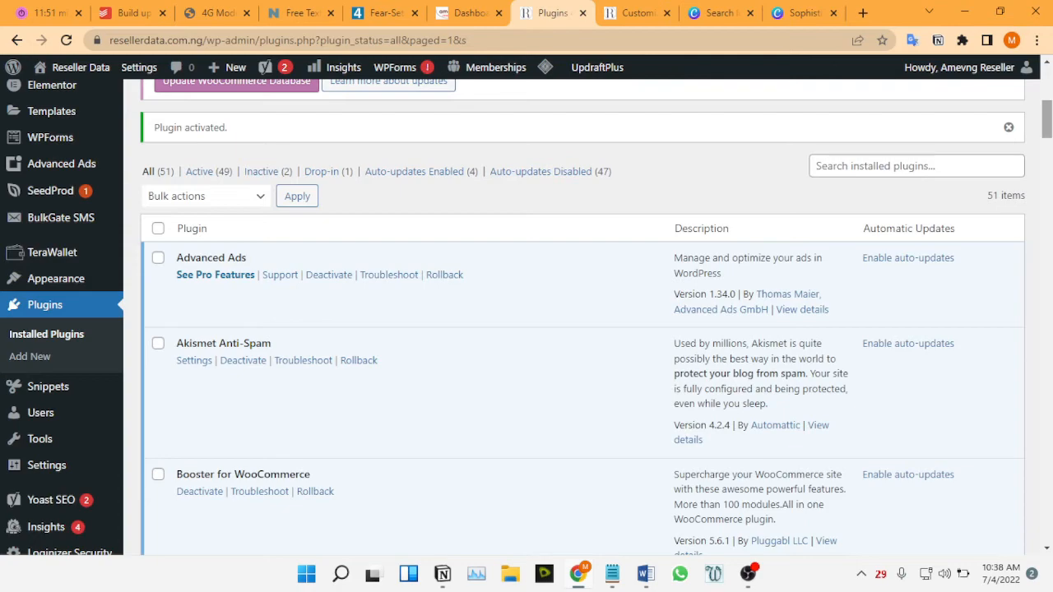
drag(1047, 119, 1046, 245)
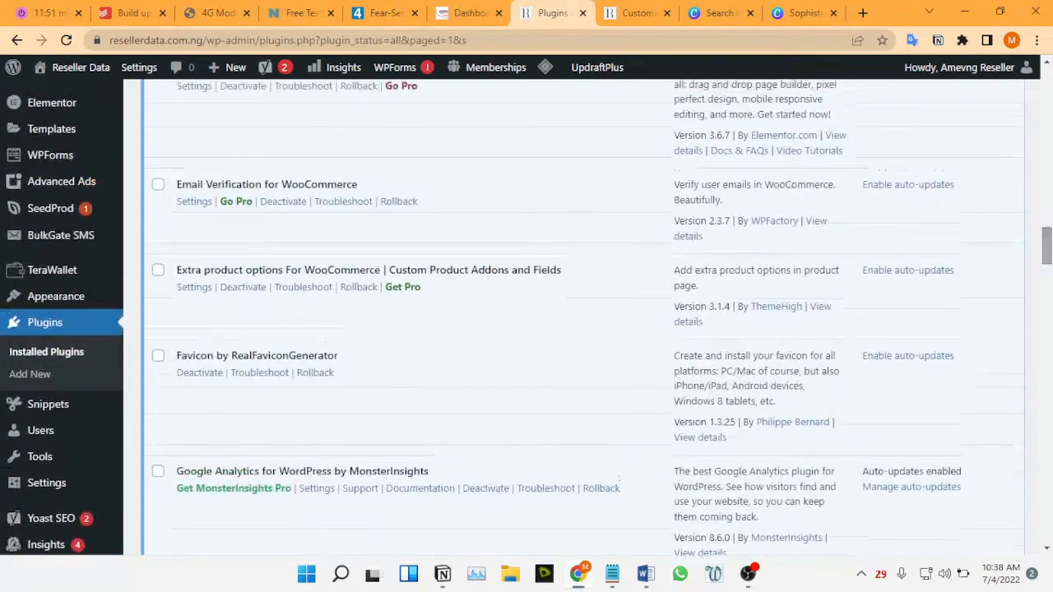
mouse_move(52, 306)
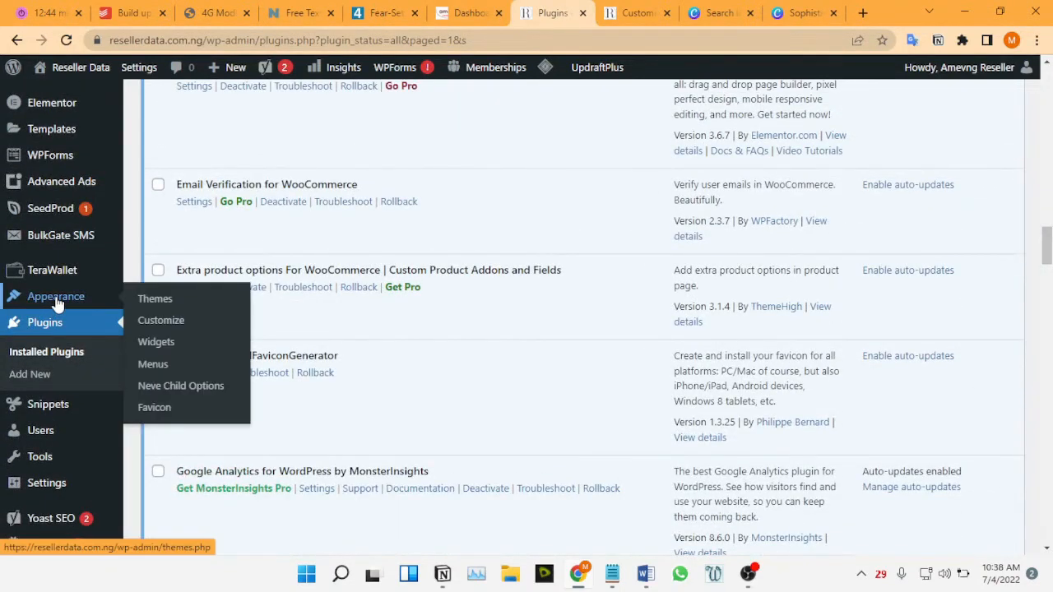
click(157, 408)
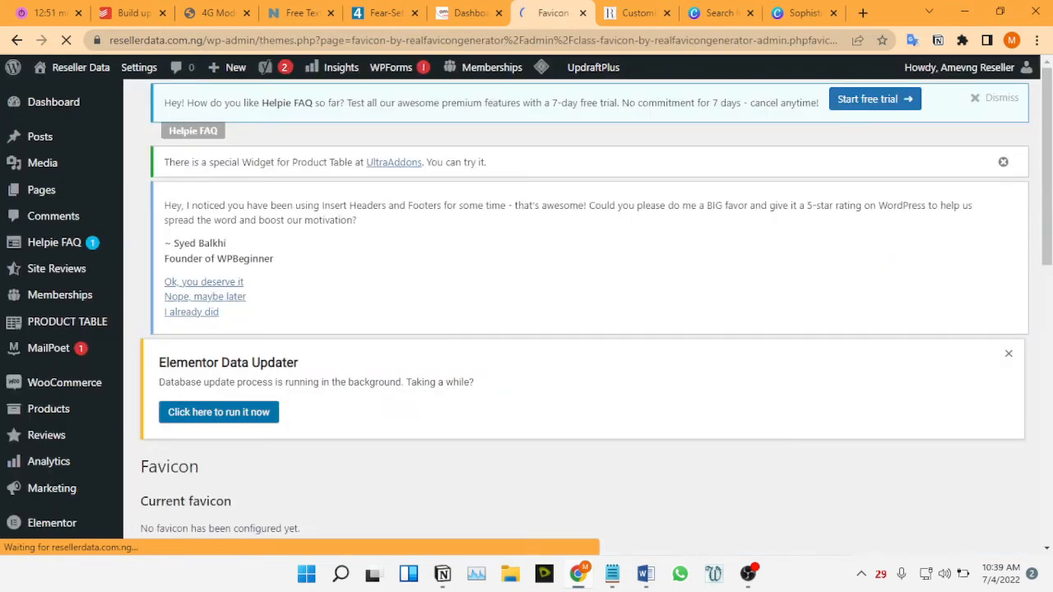
Choose the enlarged circular R logo from the media library as the master picture and start generating the favicon.
drag(1047, 136, 1047, 284)
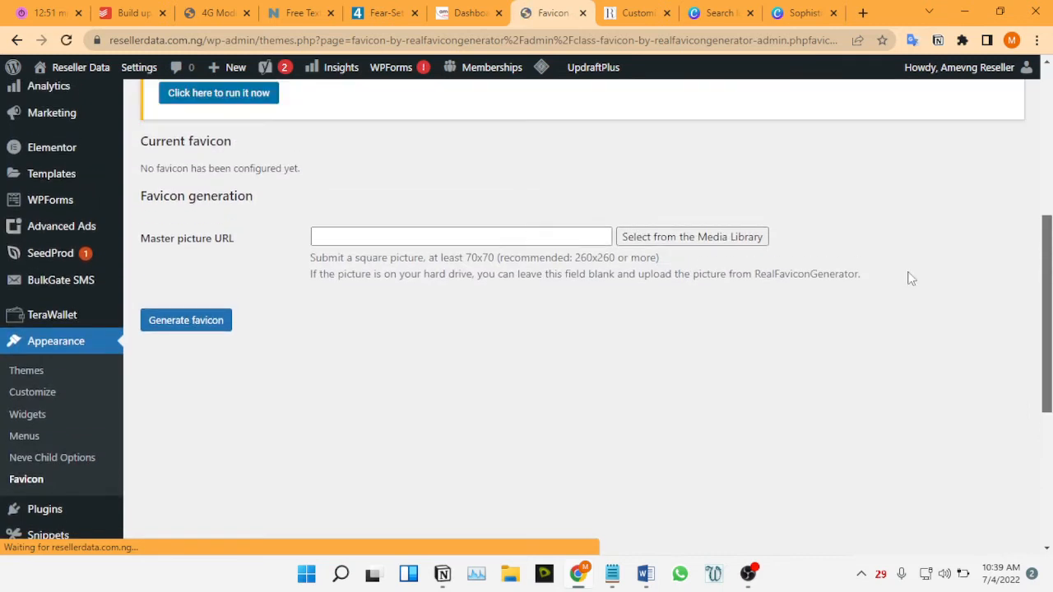
click(646, 240)
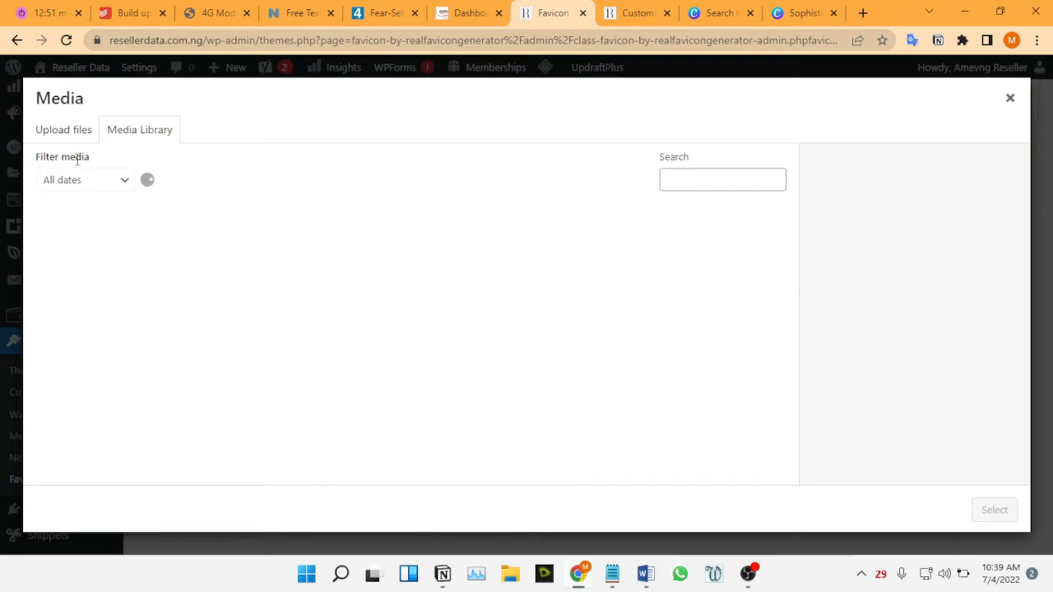
click(64, 134)
click(154, 137)
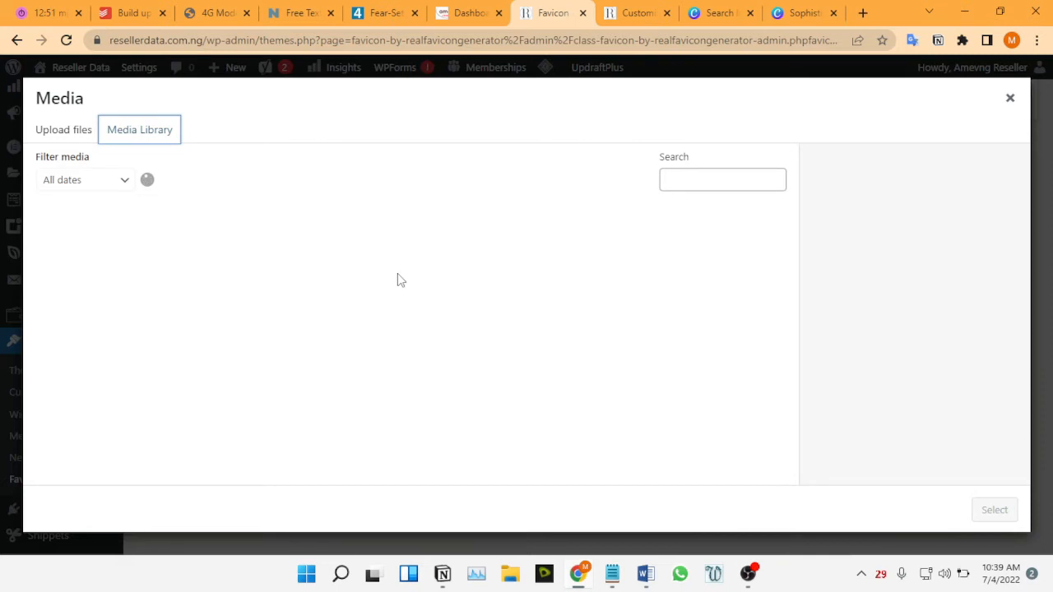
click(93, 284)
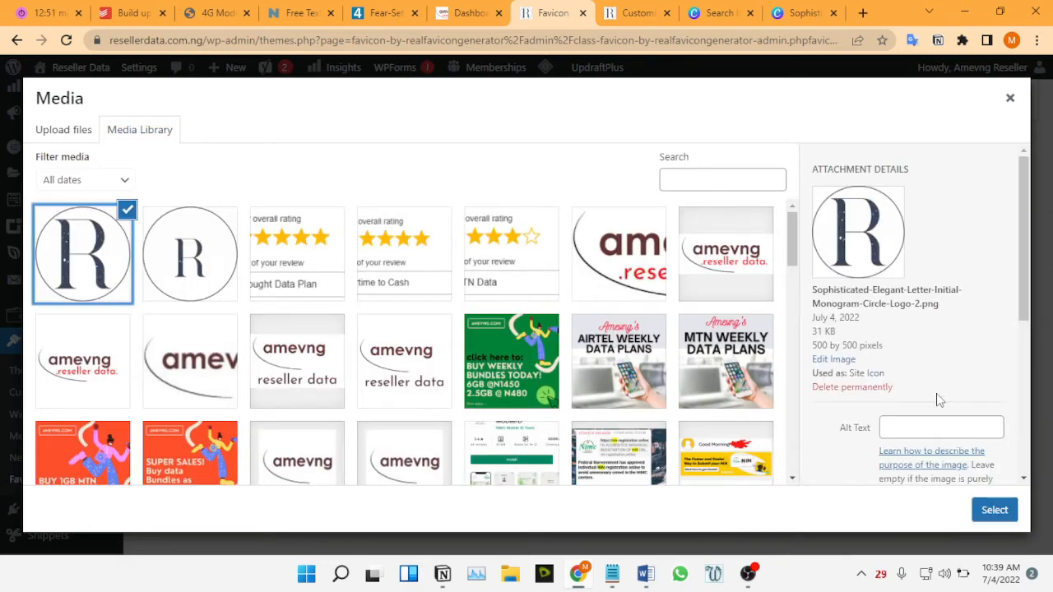
click(992, 511)
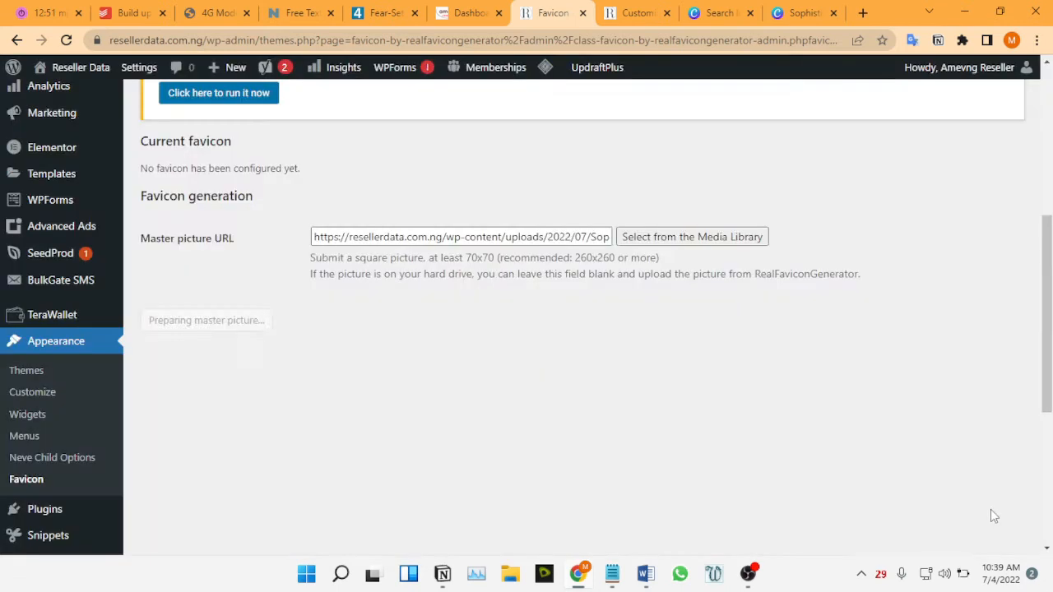
click(214, 325)
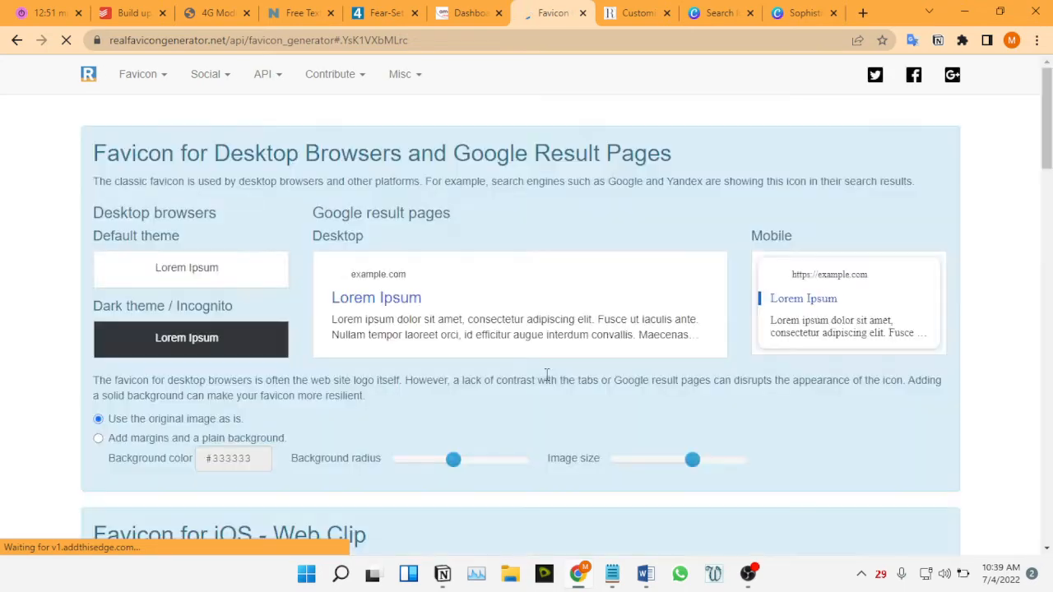
Mark the web site as already in production so returning visitors see the new favicon, and generate the favicons and HTML code.
scroll(546, 375, down, 3)
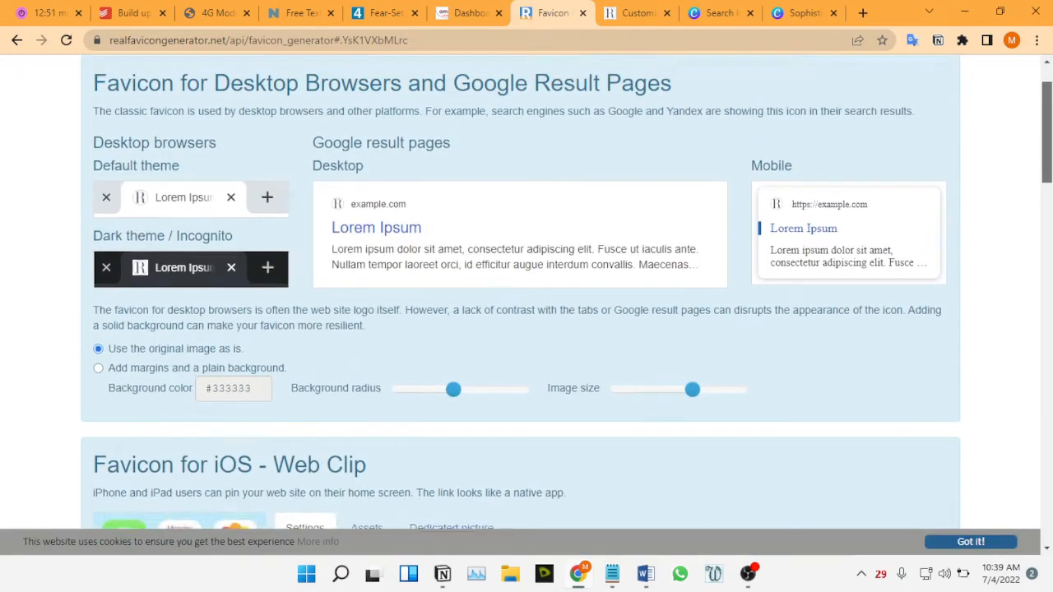
scroll(788, 237, up, 3)
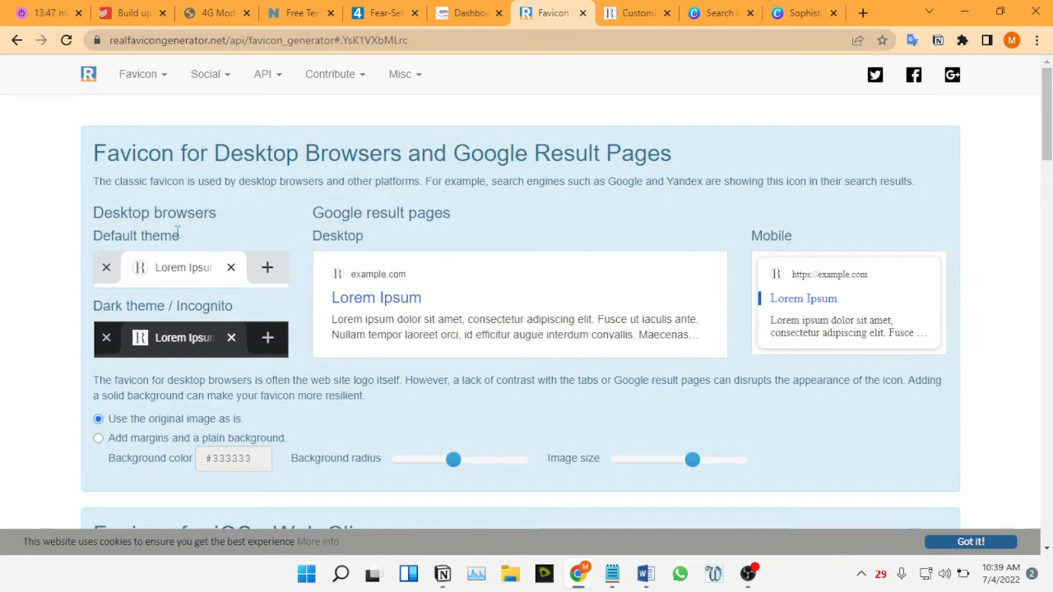
scroll(526, 296, down, 12)
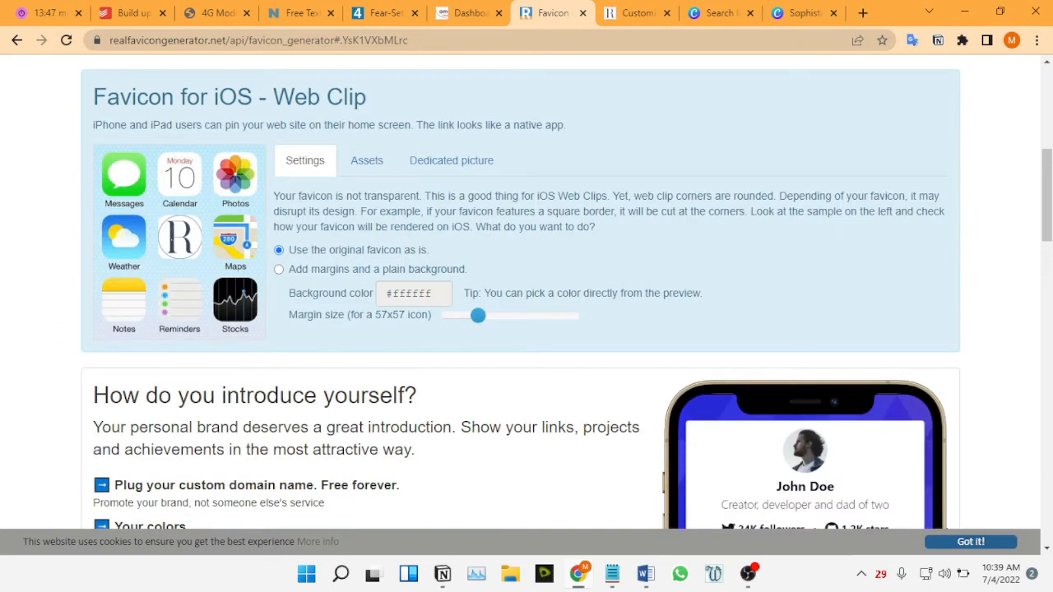
scroll(527, 296, down, 3)
scroll(527, 297, down, 7)
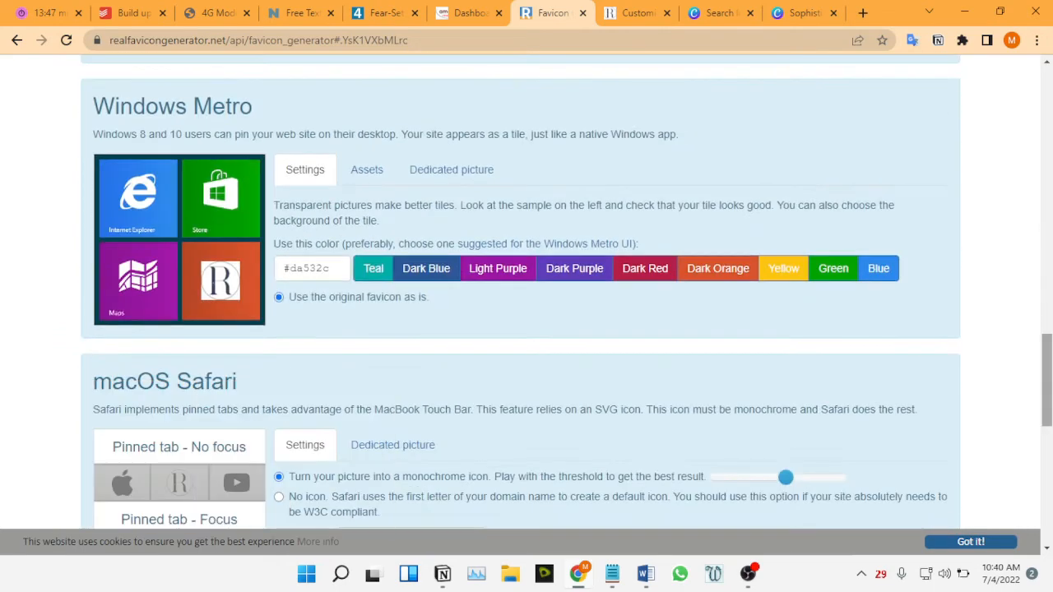
scroll(526, 297, down, 5)
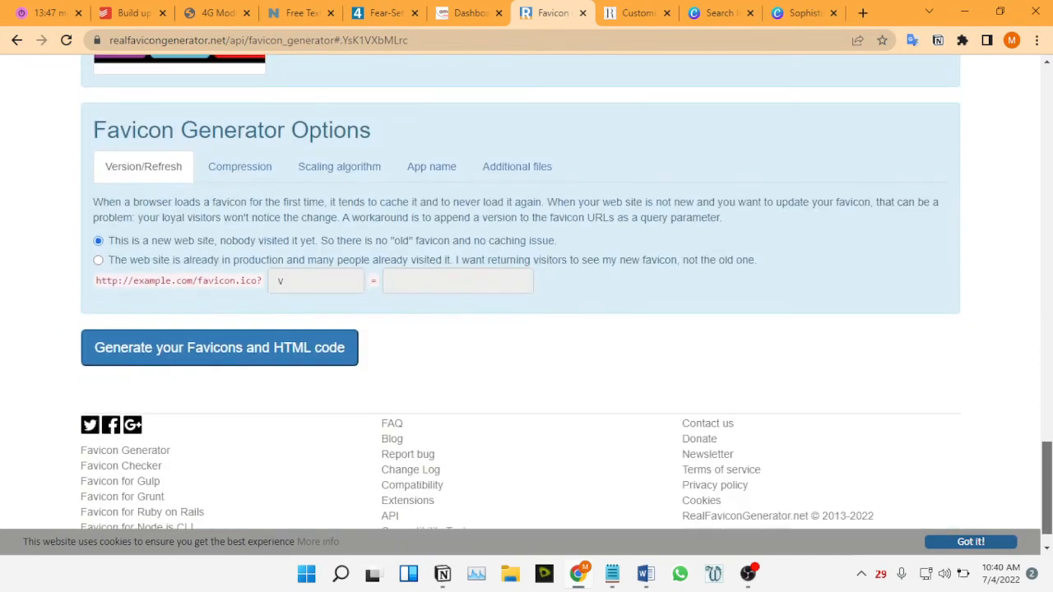
click(98, 260)
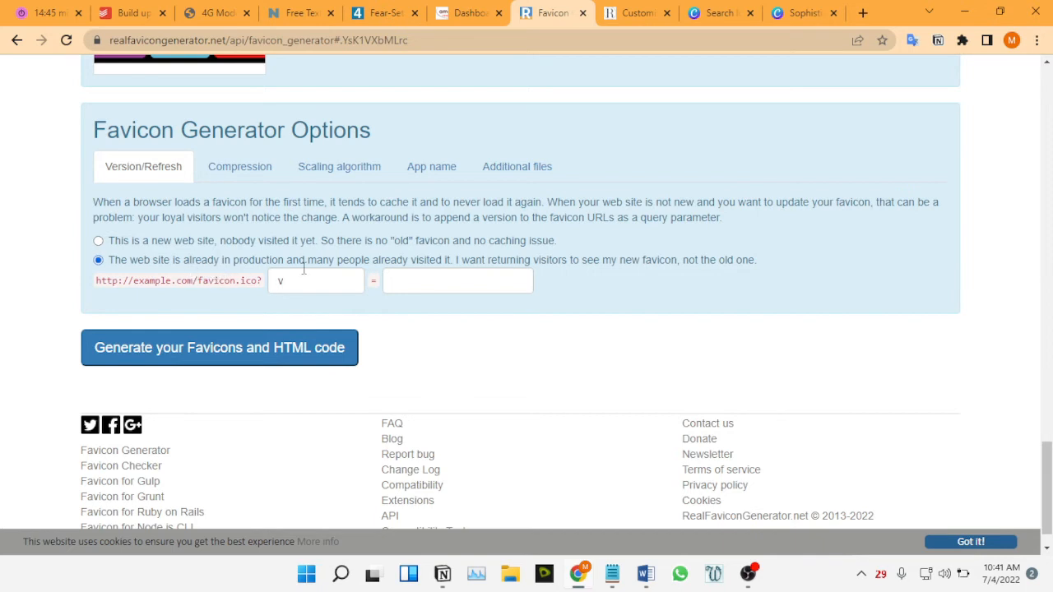
click(250, 362)
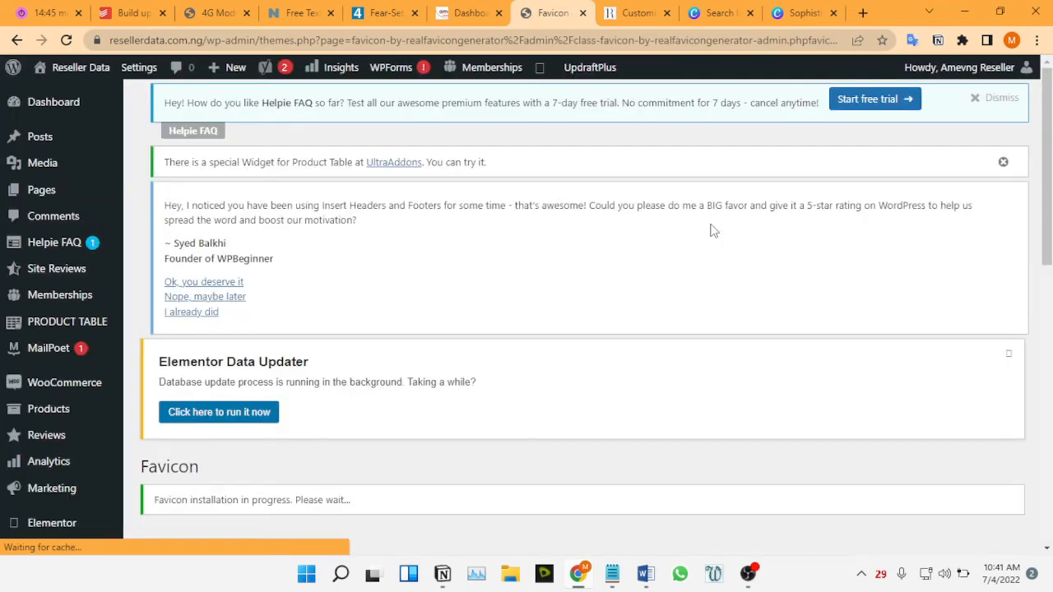
Examine the current favicon's previews for iOS, desktop, Windows, Android Chrome and Safari, and the options for replacing it.
scroll(743, 254, down, 4)
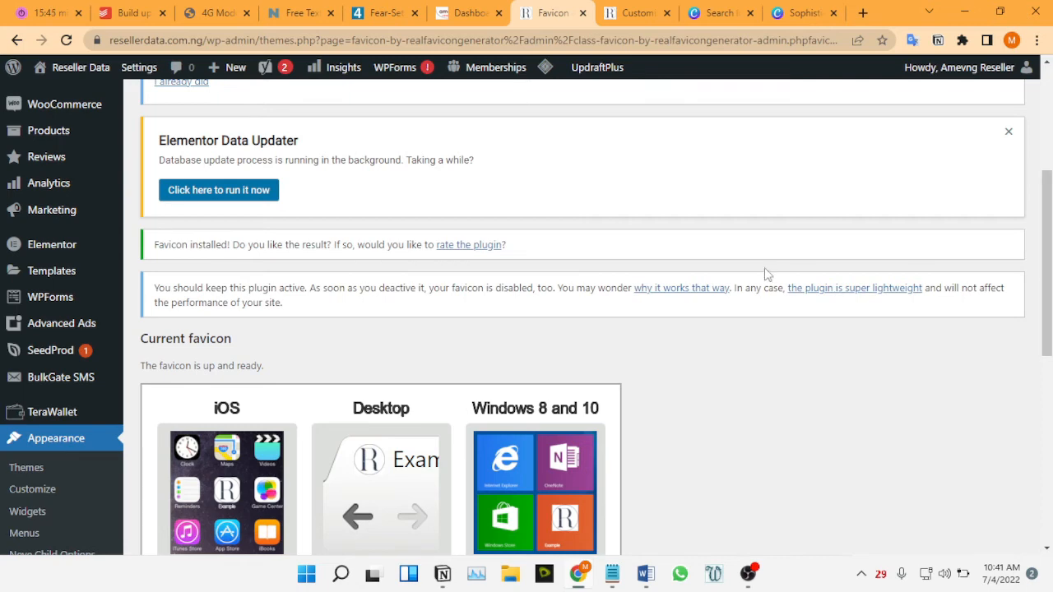
scroll(526, 317, down, 1)
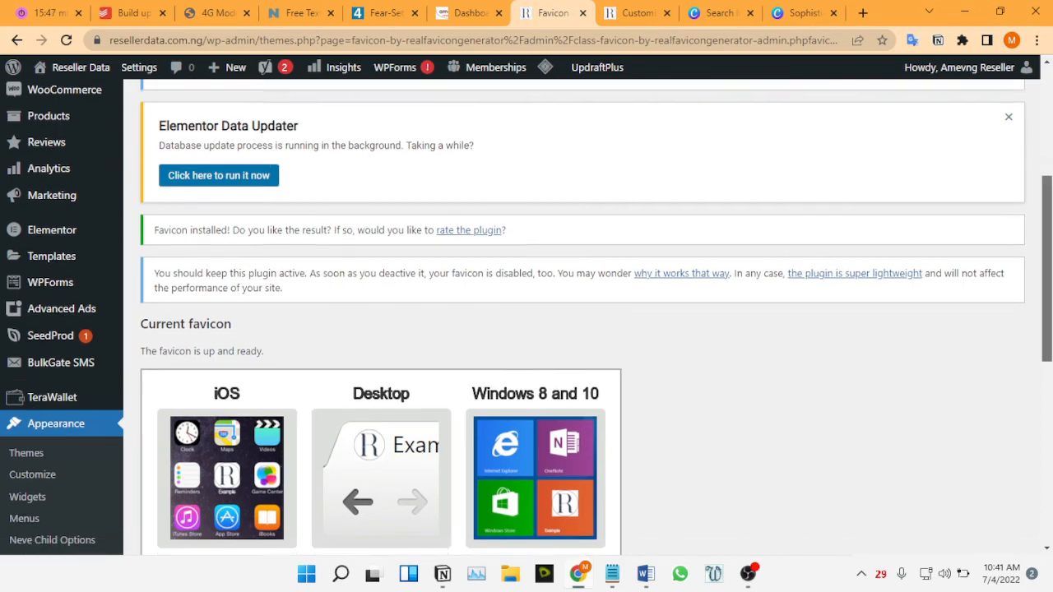
scroll(576, 318, down, 5)
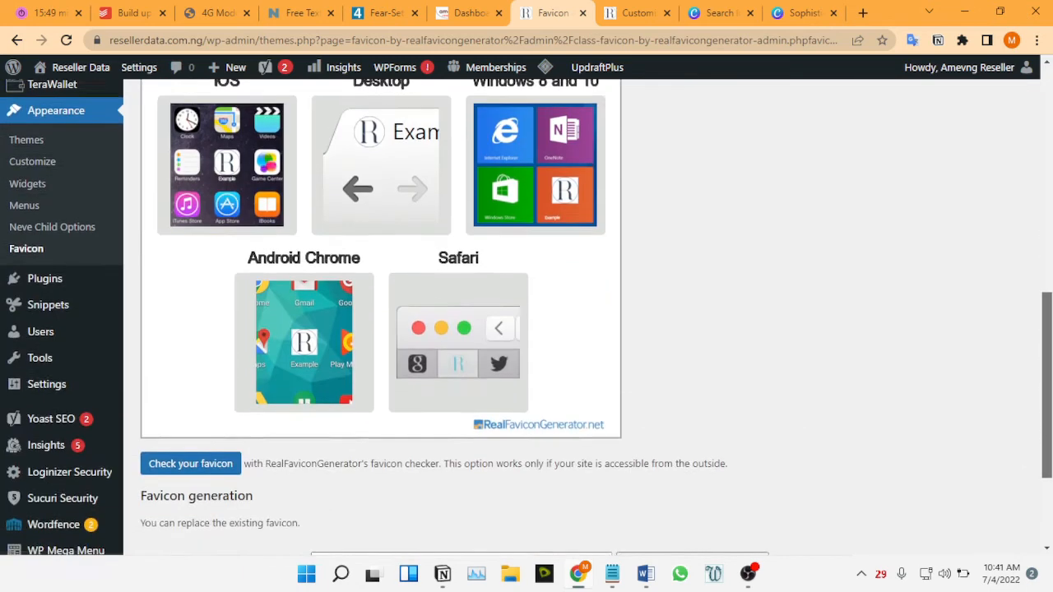
scroll(576, 318, up, 3)
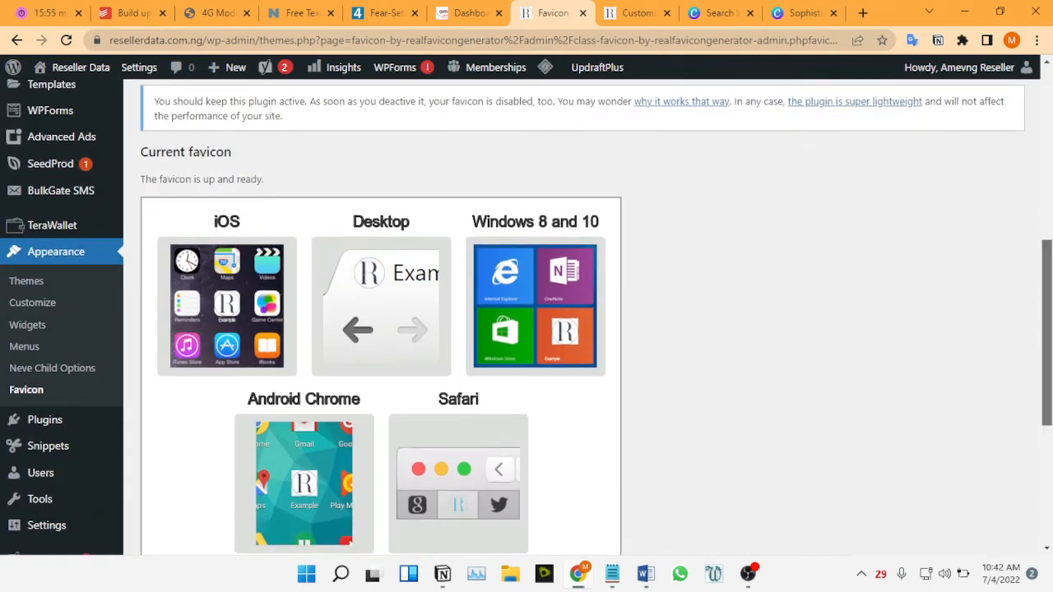
scroll(526, 317, down, 4)
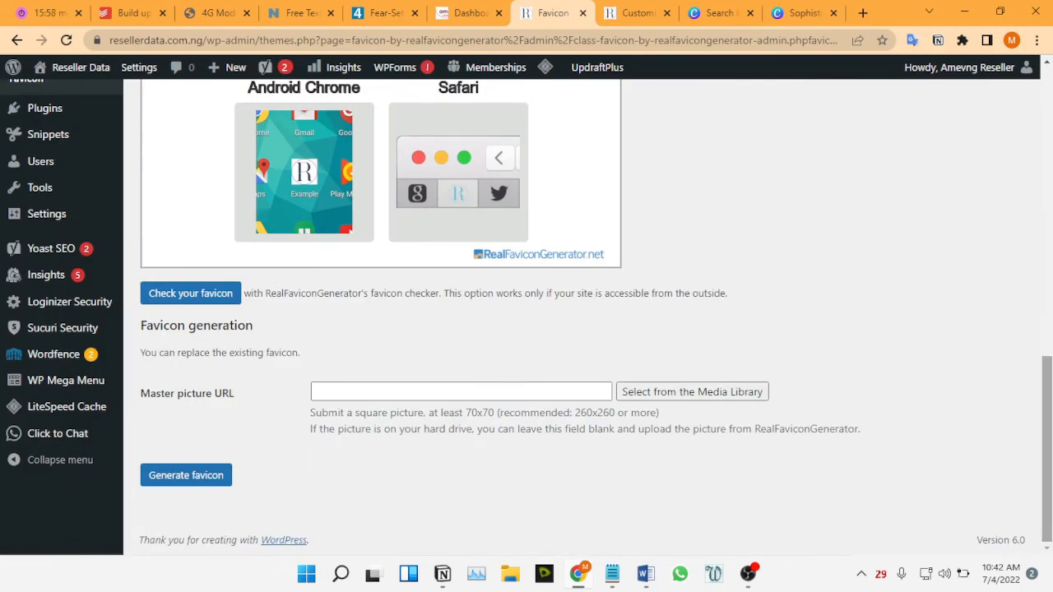